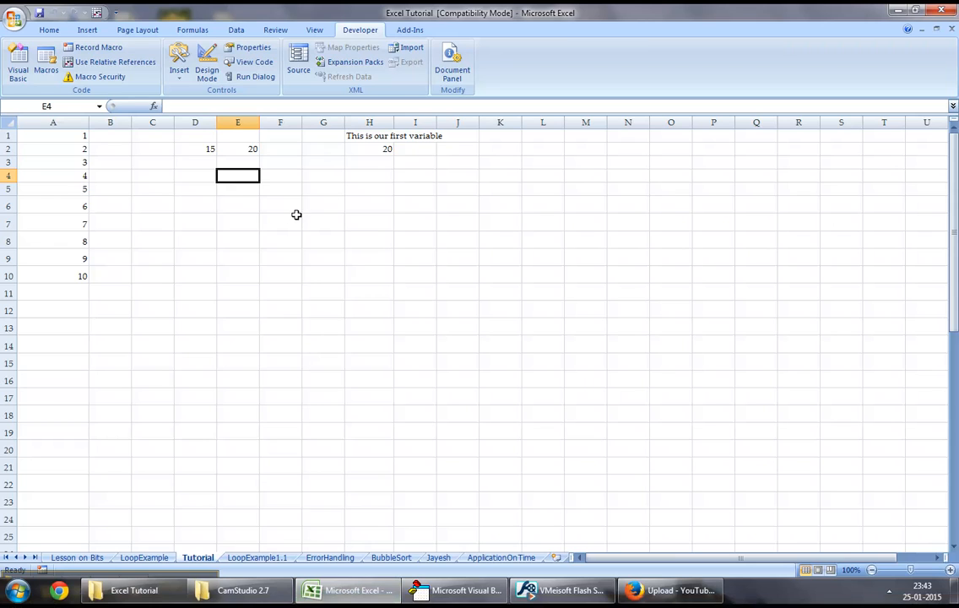
Step: Launch the Visual Basic editor from the Developer ribbon for the tutorial workbook
left_click(314, 29)
left_click(360, 29)
left_click(18, 67)
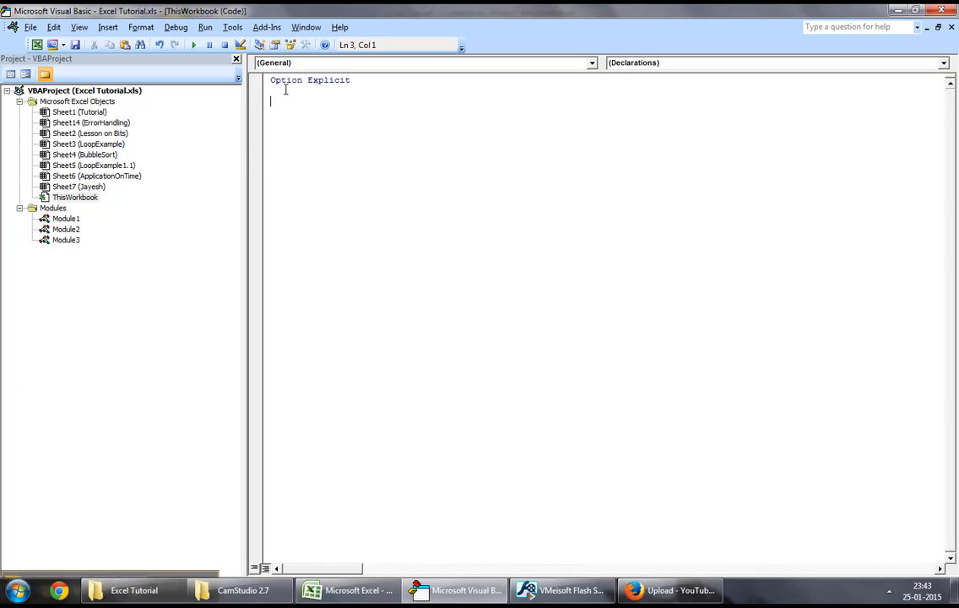
left_click(83, 197)
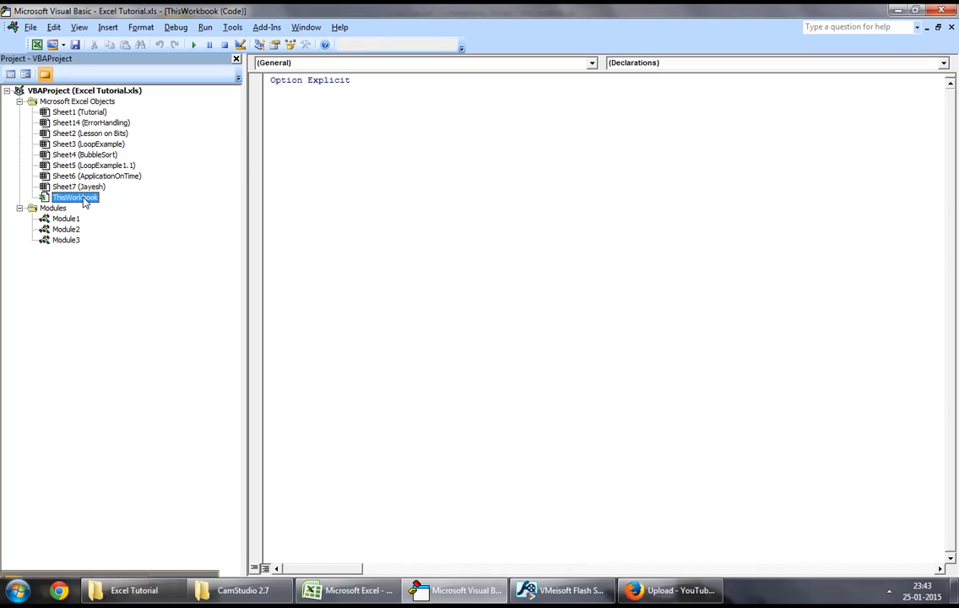
right_click(81, 203)
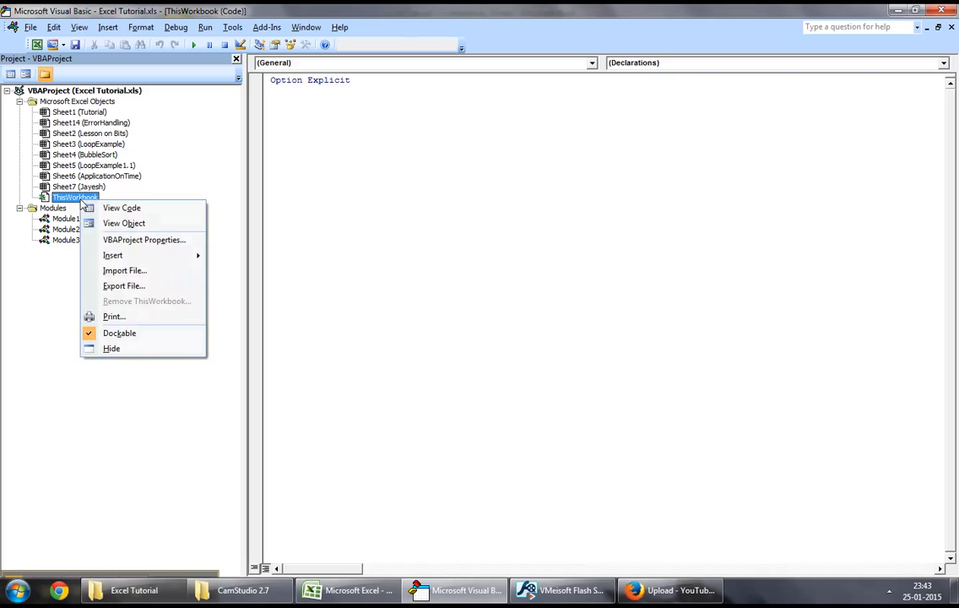
key("Escape")
left_click(279, 111)
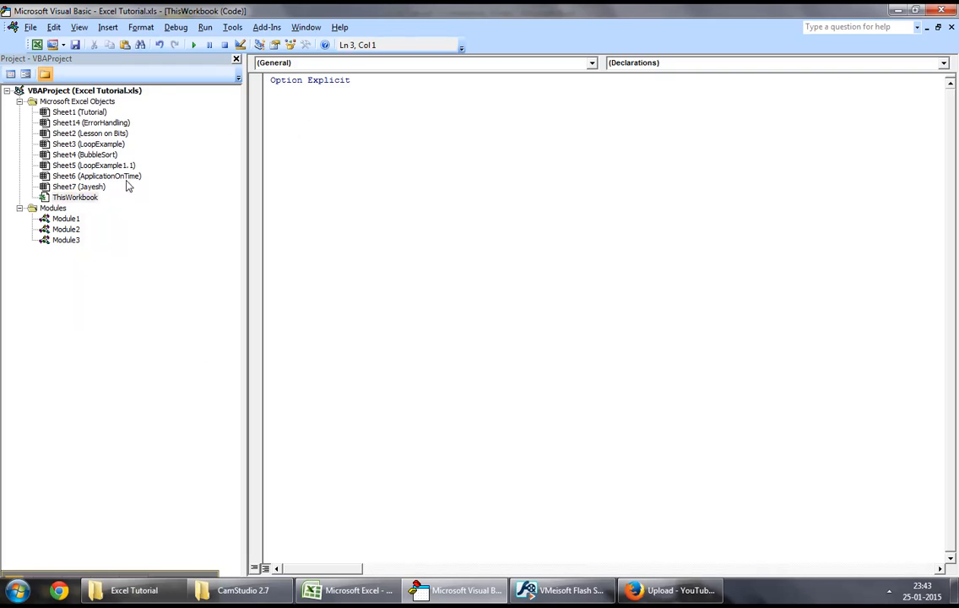
left_click(81, 186)
double_click(80, 187)
Step: Insert the Private Sub Workbook_Open() event procedure by choosing Workbook in the Object dropdown
left_click(298, 62)
left_click(338, 62)
left_click(424, 63)
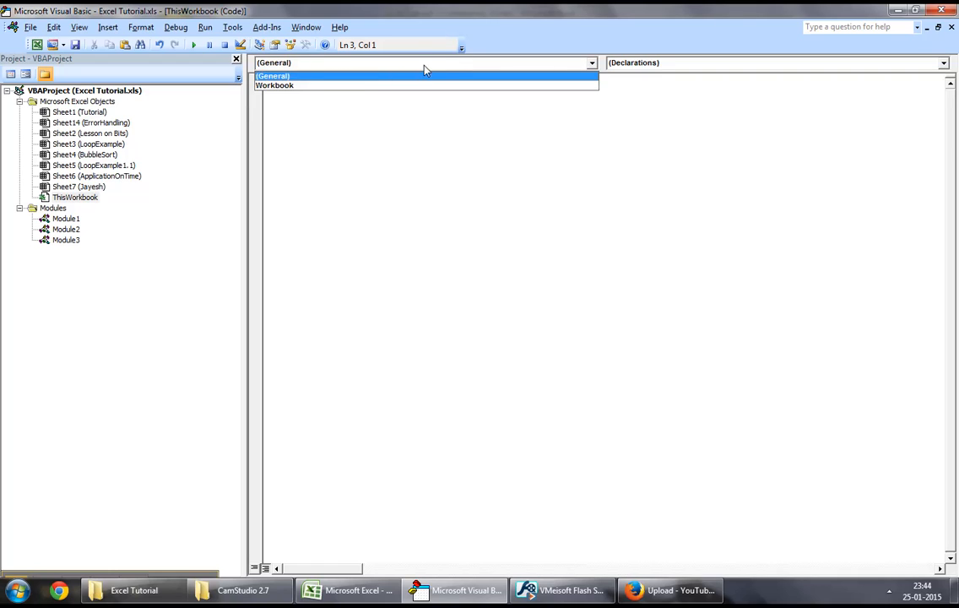
left_click(531, 63)
left_click(592, 63)
left_click(327, 86)
Step: Delete the blank line above Workbook_Open and move into its empty body
left_click_drag(309, 124, 269, 102)
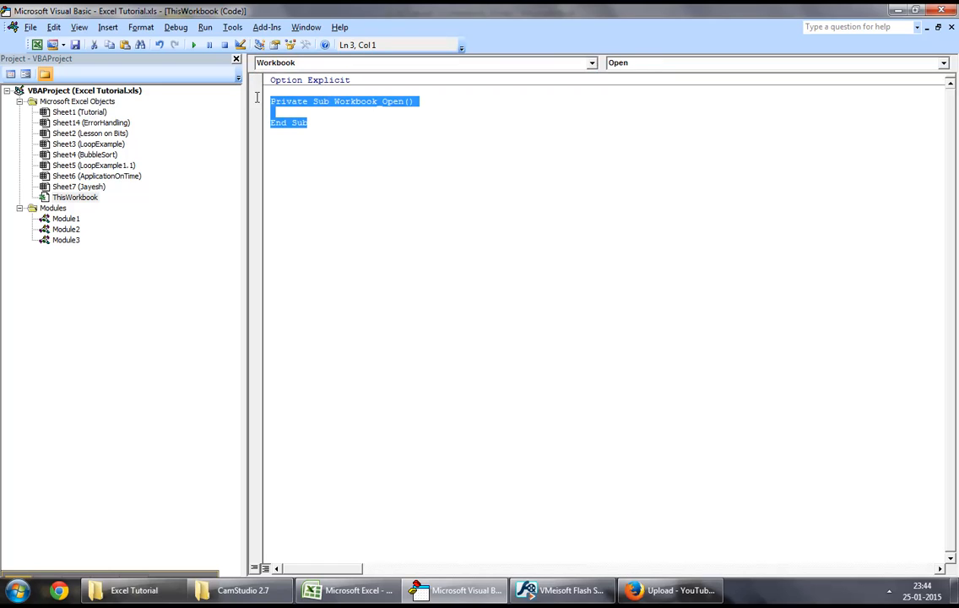
left_click(268, 101)
key("BackSpace")
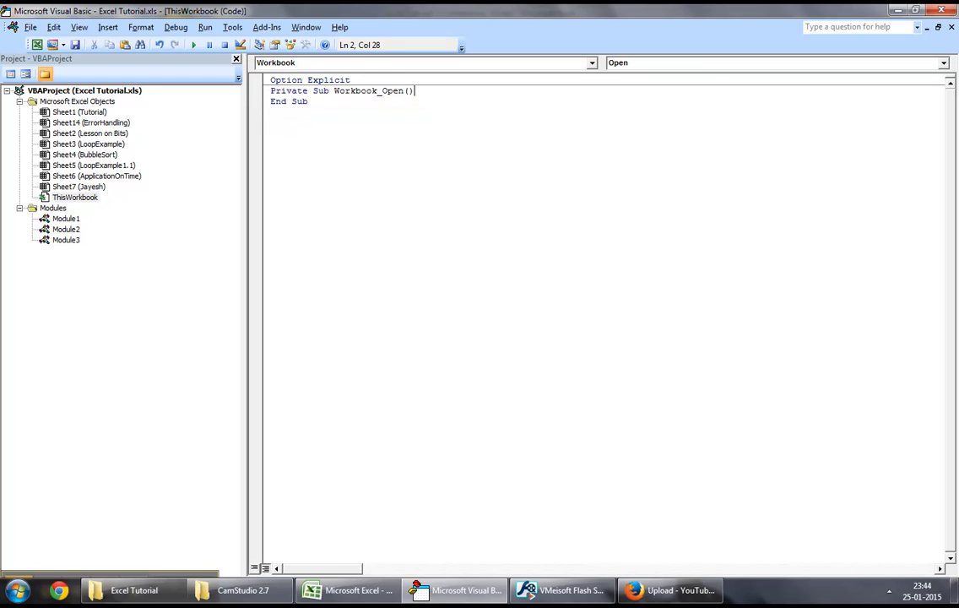
key("Down")
Step: Save the workbook and declare the USer variable at the top of Workbook_Open
key("ctrl+s")
key("Return")
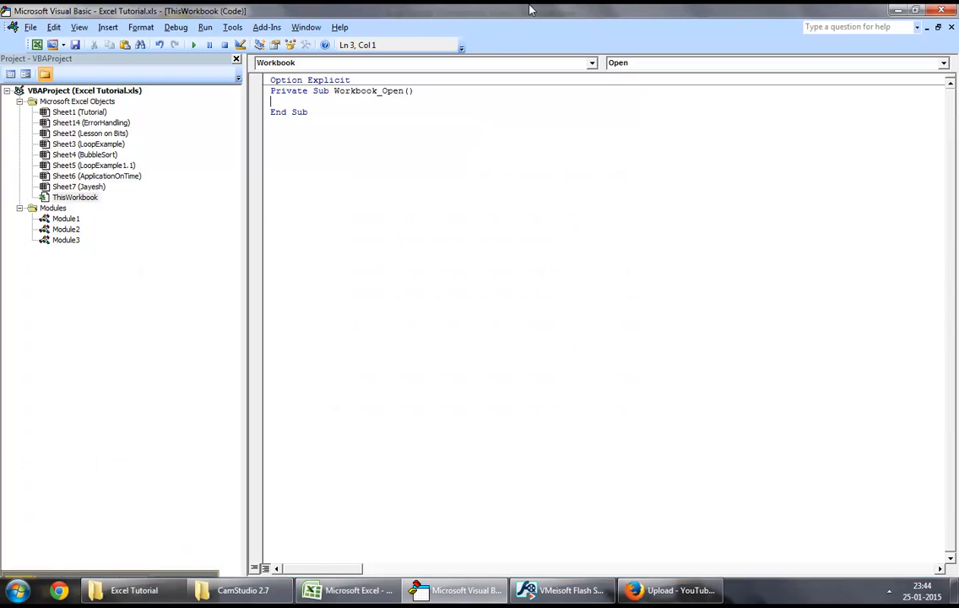
type("Di")
type("USer As Str")
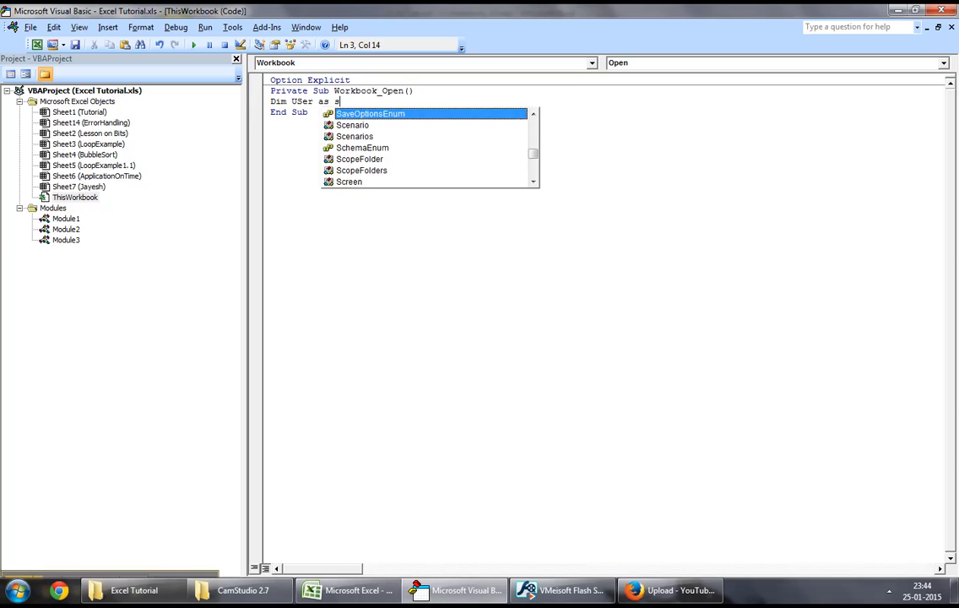
key("Tab")
key("Return")
key("Return")
type("User = ")
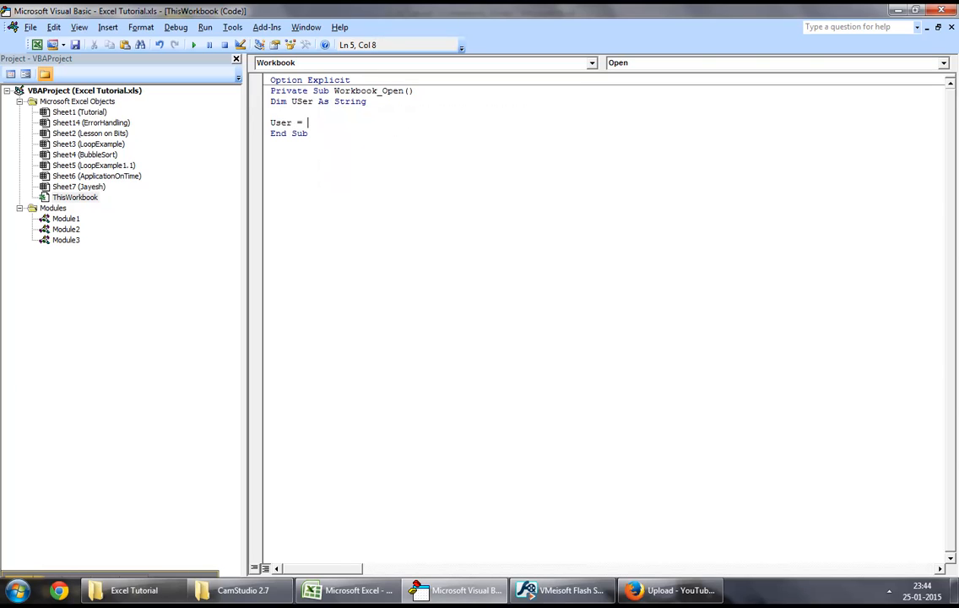
type("Inputbox (\"")
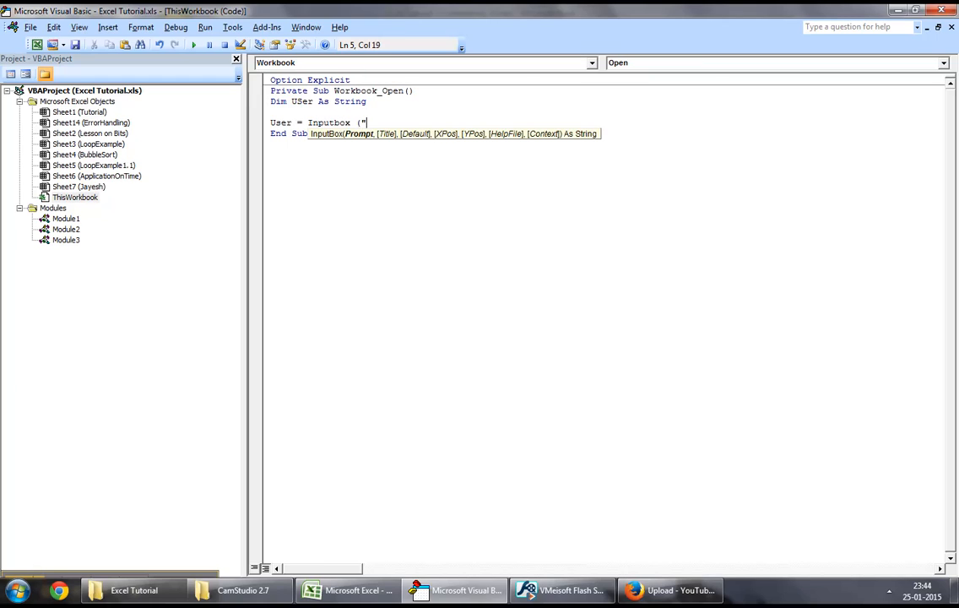
type("Pleas")
type("e enter your ")
type("name for verification")
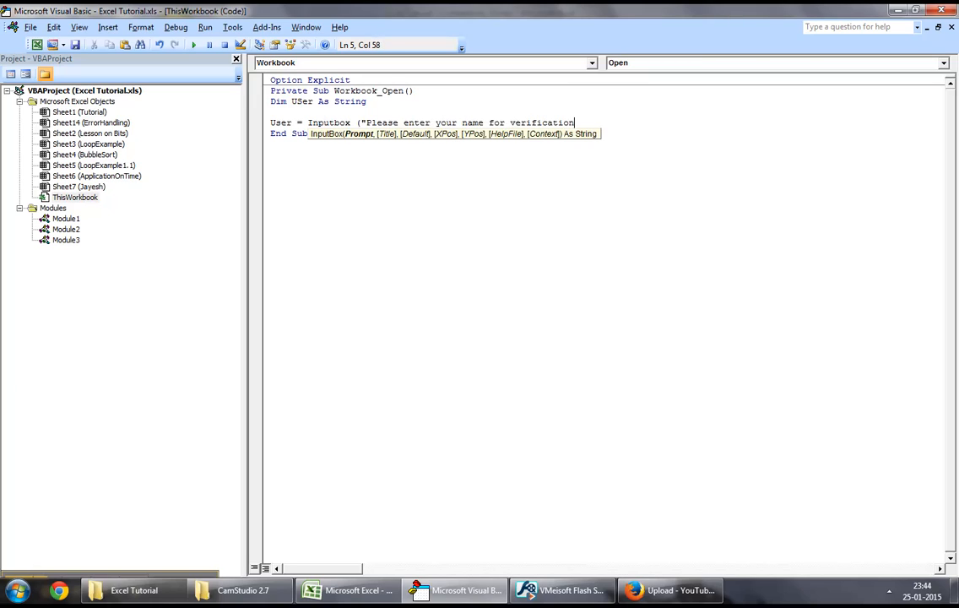
type(")")
Step: Set USer from an InputBox that prompts for the user's name, tidying stray blank lines
key("Return")
key("BackSpace")
key("Up")
key("Up")
key("BackSpace")
left_click(365, 111)
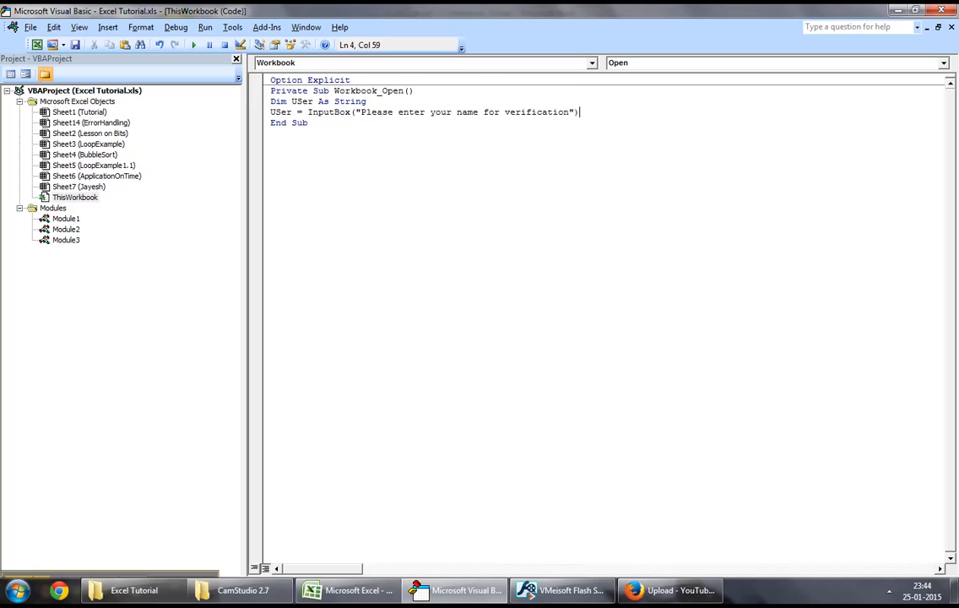
Step: Add Worksheets(USer).Select to open the sheet matching the entered name
key("Return")
key("Return")
type("Worksheets")
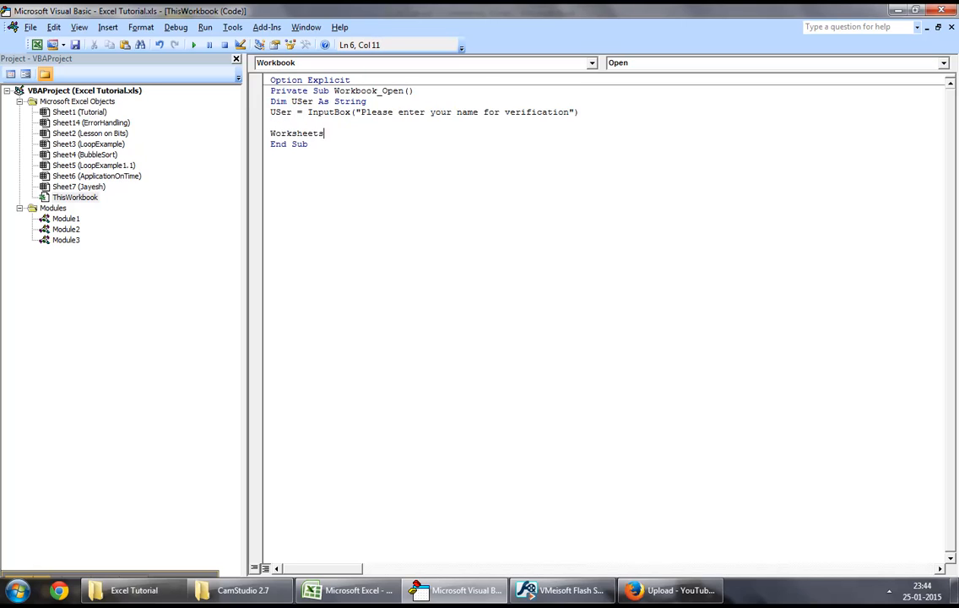
type("(\"")
type("er)")
type(".Select")
key("Return")
key("BackSpace")
key("Up")
key("BackSpace")
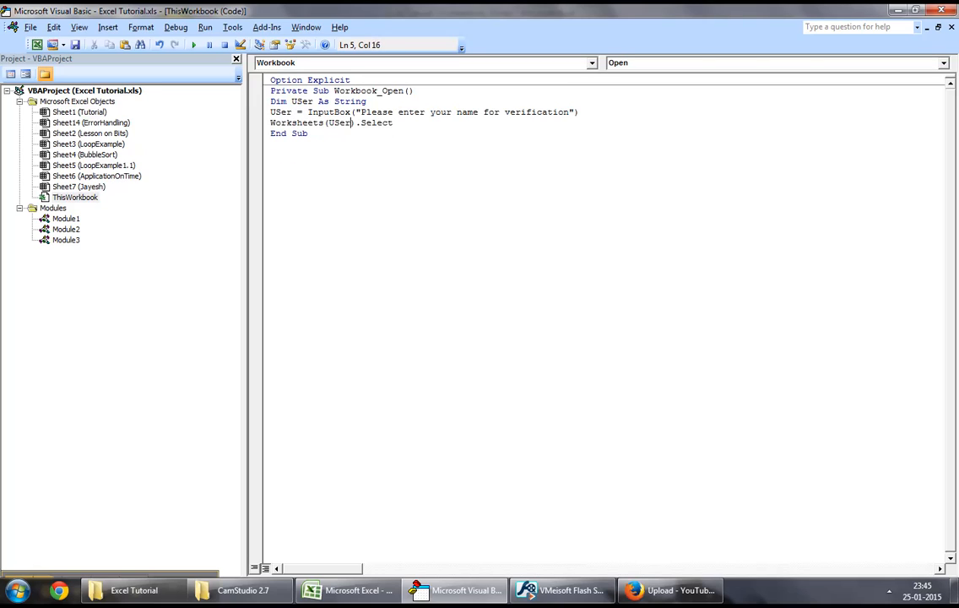
Step: Check the USer references and leave a blank line after the prompt for the error trap
double_click(331, 123)
left_click(324, 122)
double_click(281, 111)
left_click(291, 111)
key("Return")
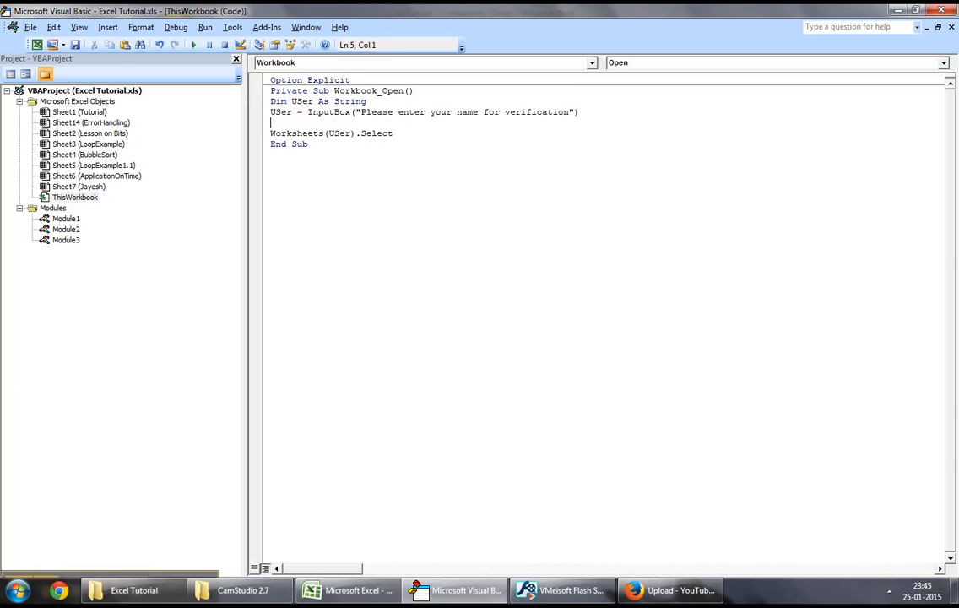
key("BackSpace")
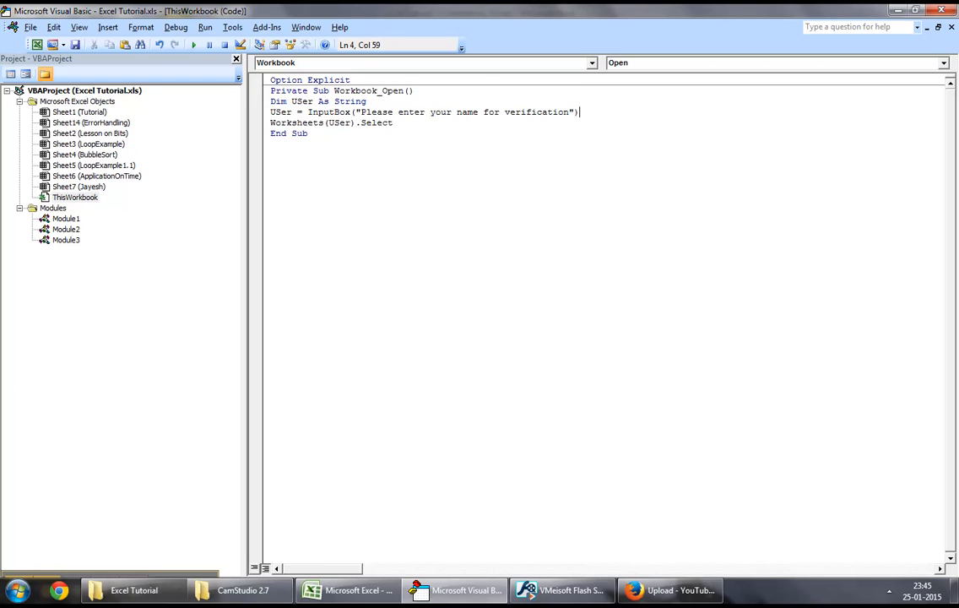
key("Return")
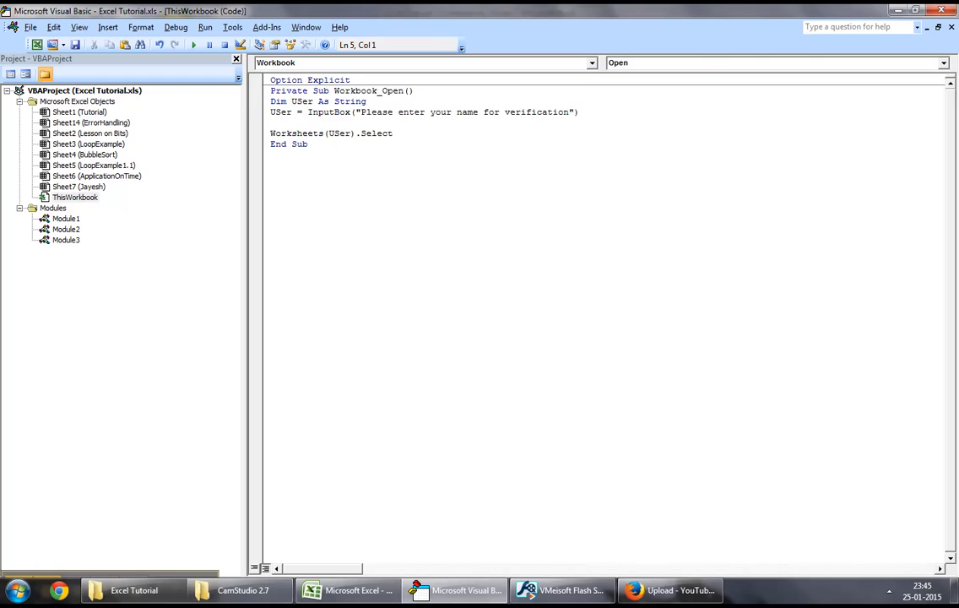
type("On E")
type("rror G")
type("oTo ")
type("ErrorH")
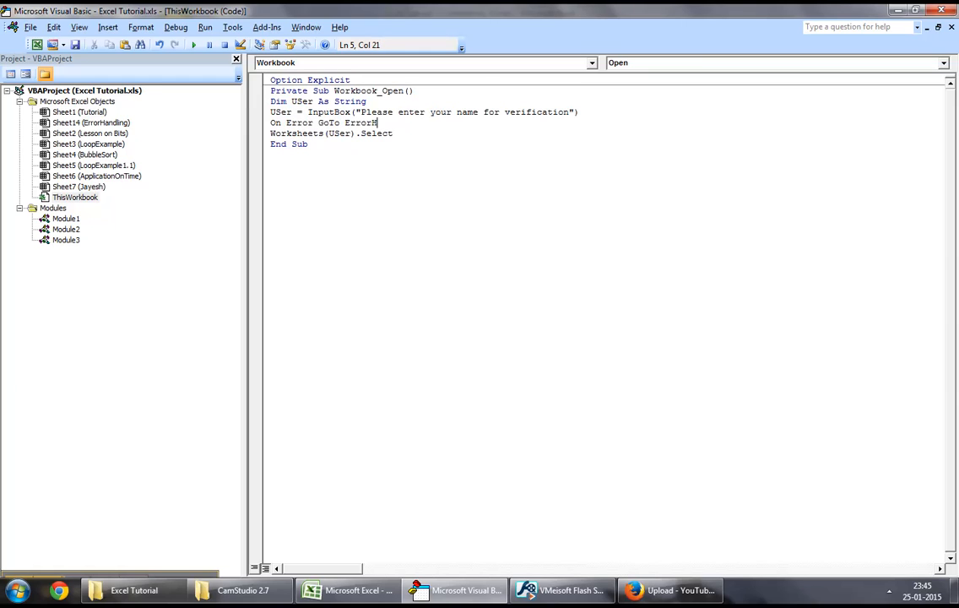
type("andler:")
Step: Add the On Error GoTo ErrorHAndler: line before the worksheet selection
key("Return")
key("BackSpace")
key("Down")
Step: Add Exit Sub, the ErrorHAndler: label and Msgbox "Your details do not match", vbCritical
key("Return")
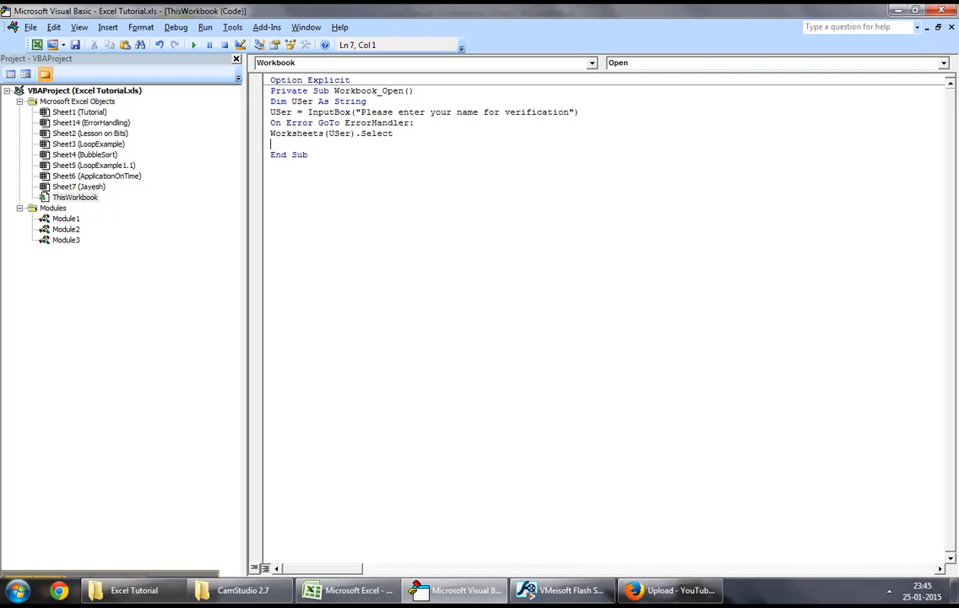
type("Exit Sub")
key("Return")
type("Error")
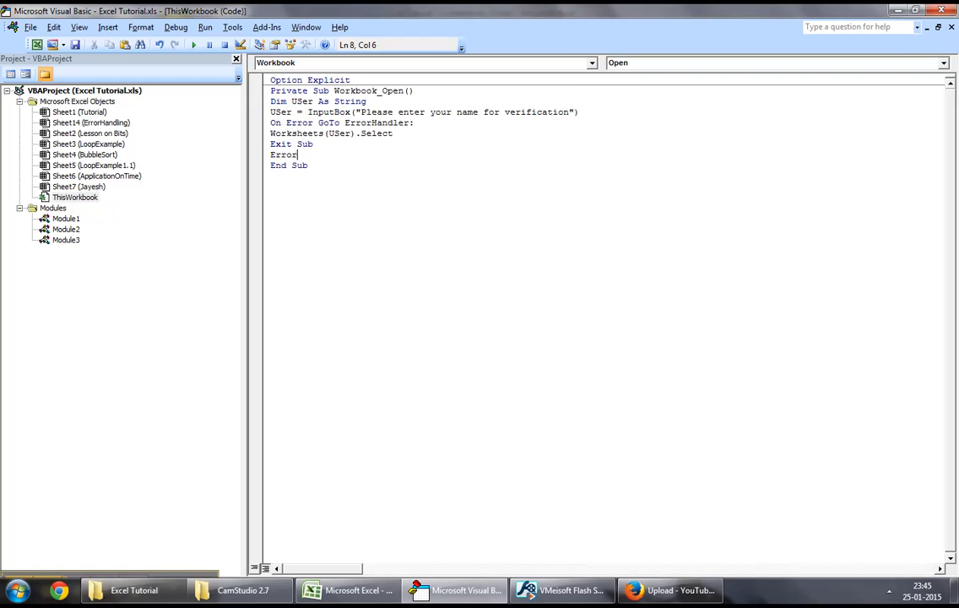
type("HAndler:")
key("Return")
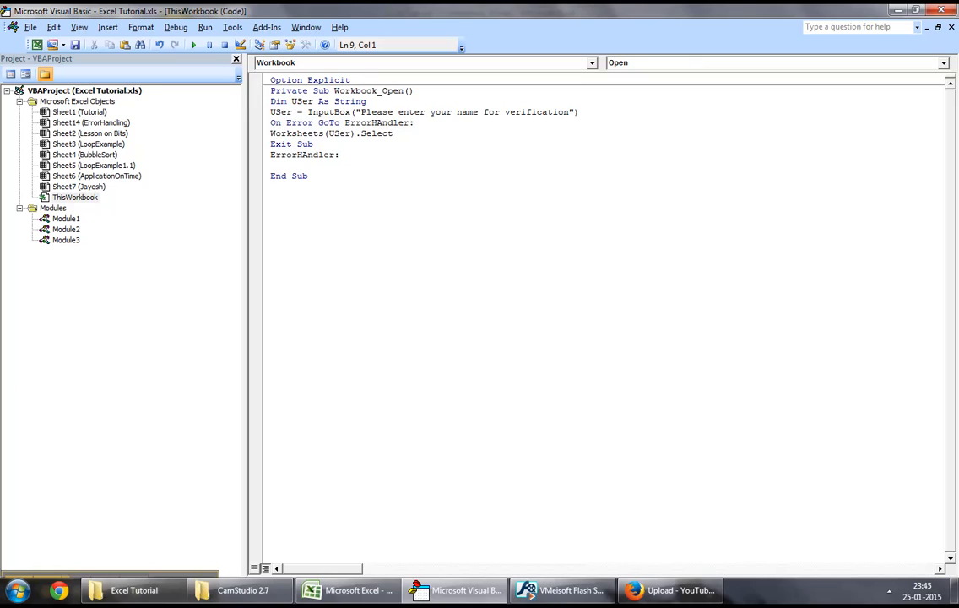
type("Msgbox \"Y")
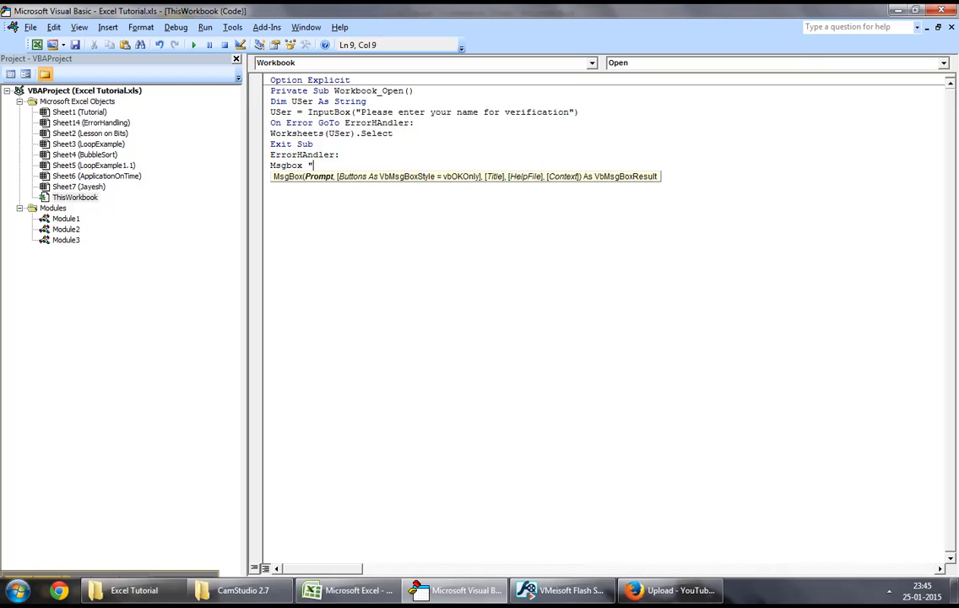
type("our ")
type("details do not mat")
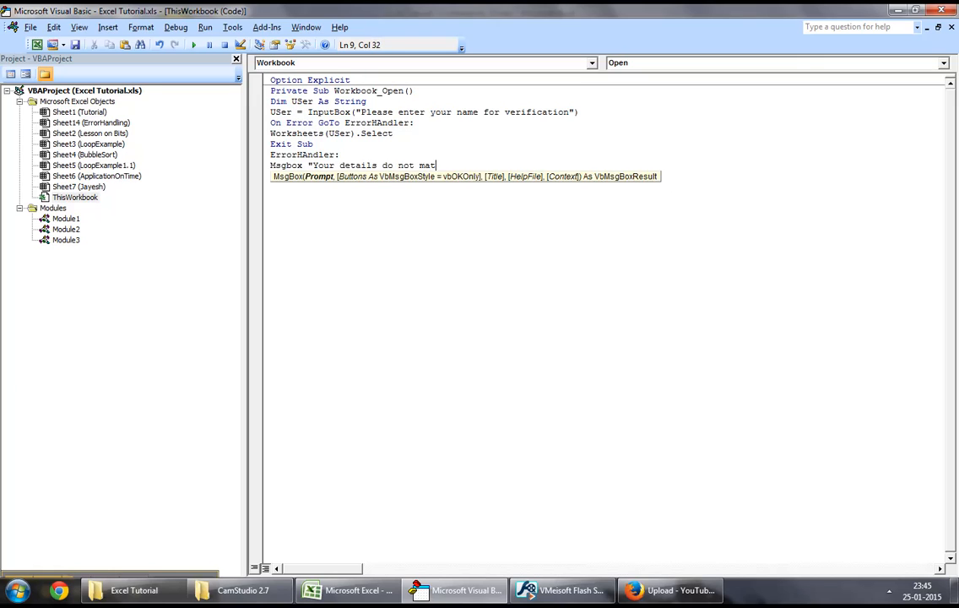
type("ch\",vbcri")
Step: Add ActiveWorkbook.Close savechanges:=False below the Msgbox line in the error handler
key("Return")
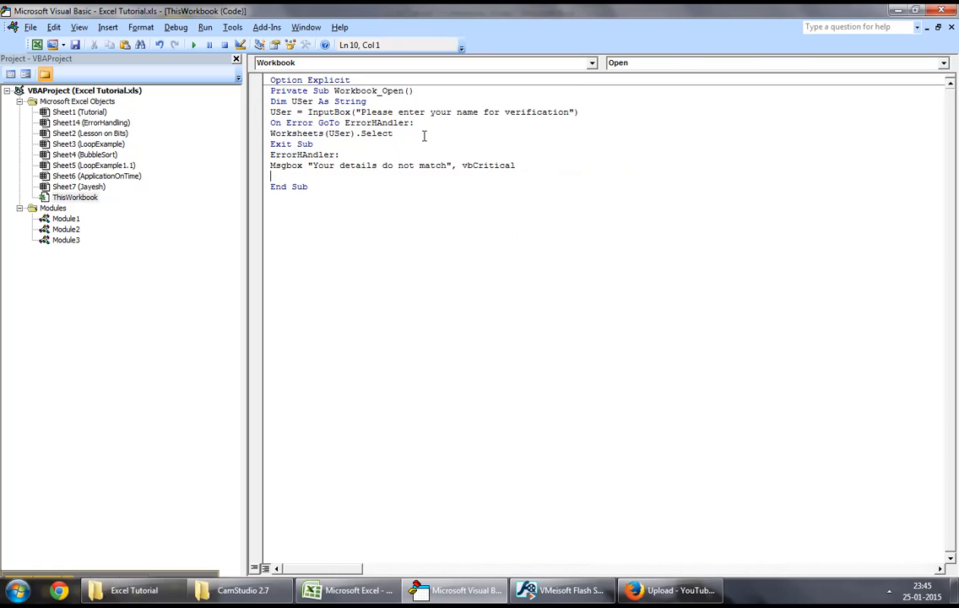
type("Activew")
type("orkbook.close sa")
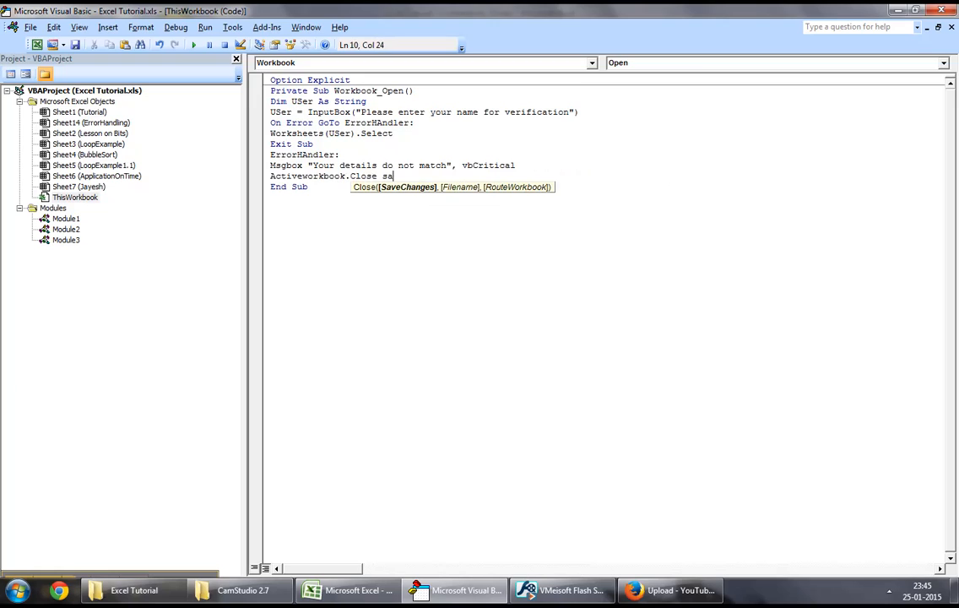
type("vechanges:=False")
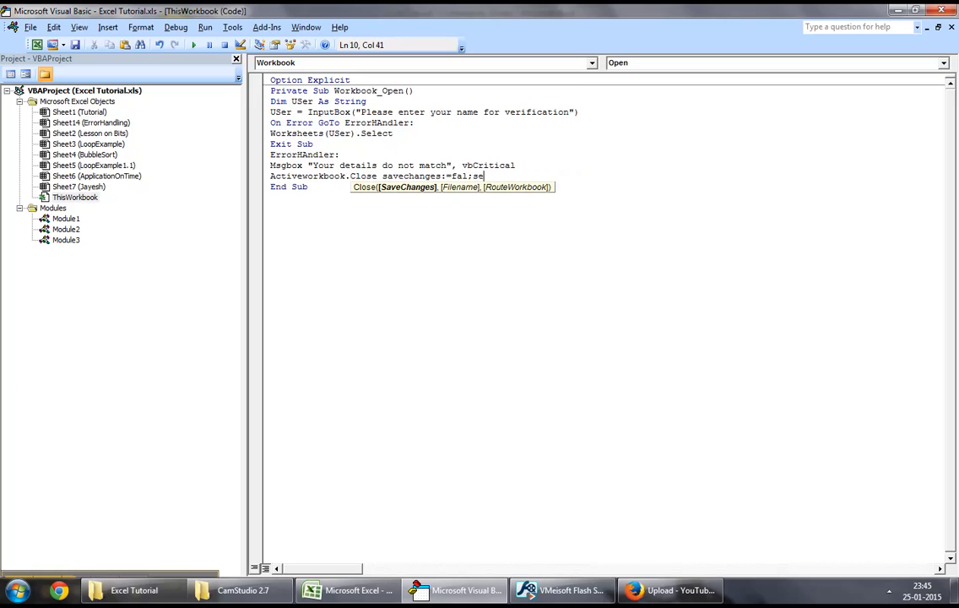
Step: Save in the older format and compare the prompt and USer lines with the workbook's sheets
key("ctrl+s")
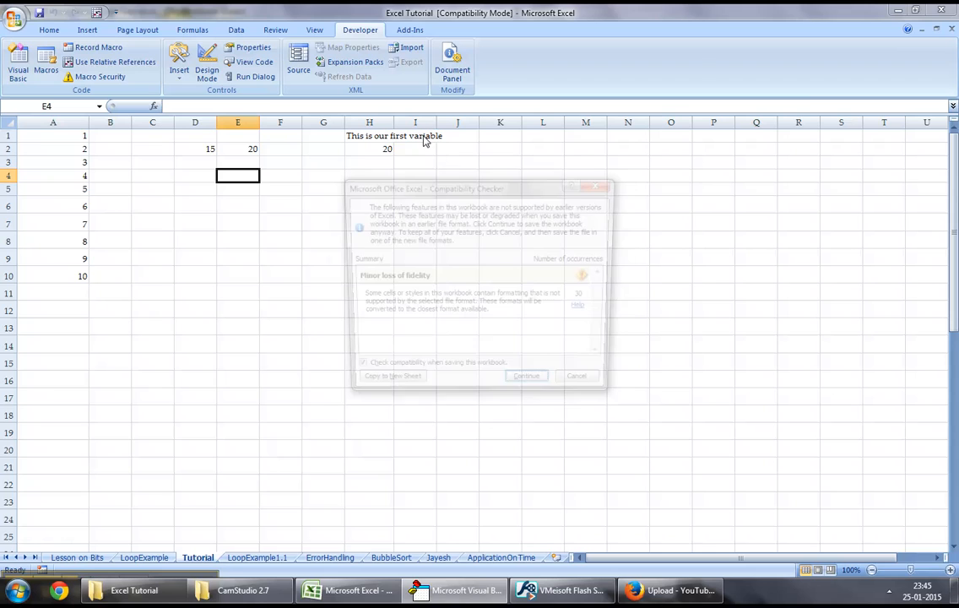
key("Return")
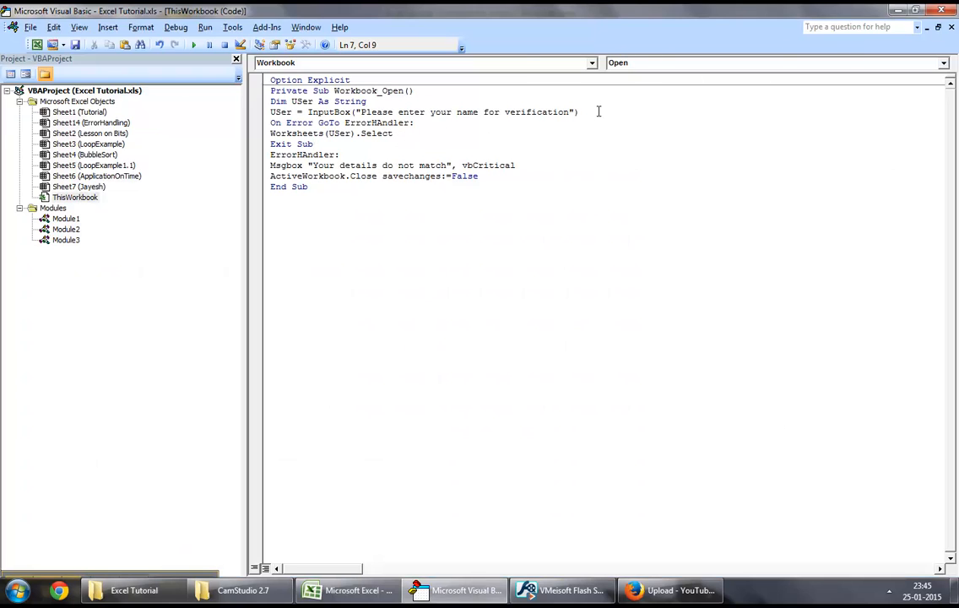
mouse_move(583, 111)
left_mouse_down()
mouse_move(308, 116)
mouse_move(567, 107)
left_mouse_up()
left_click(361, 111)
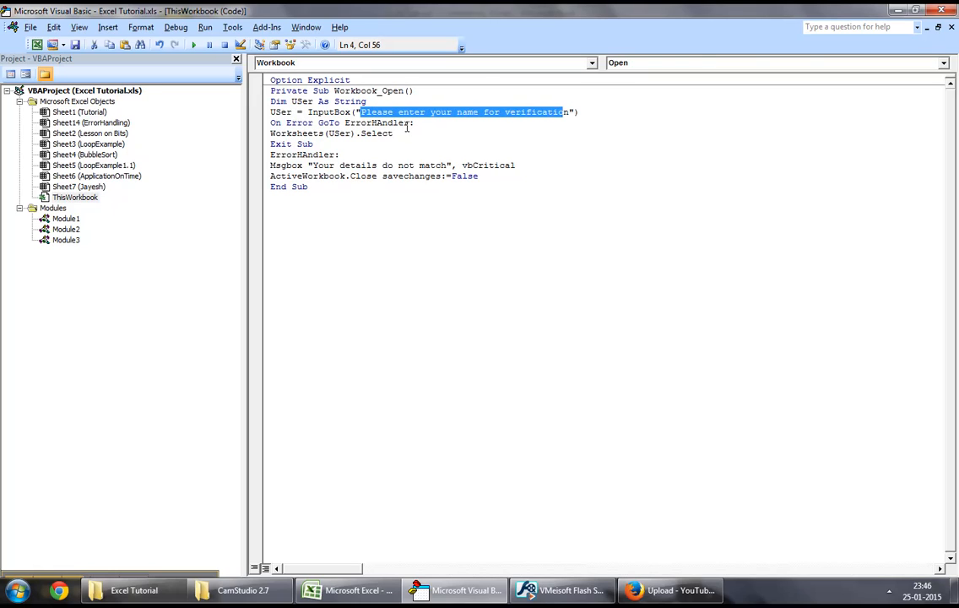
left_click(350, 133)
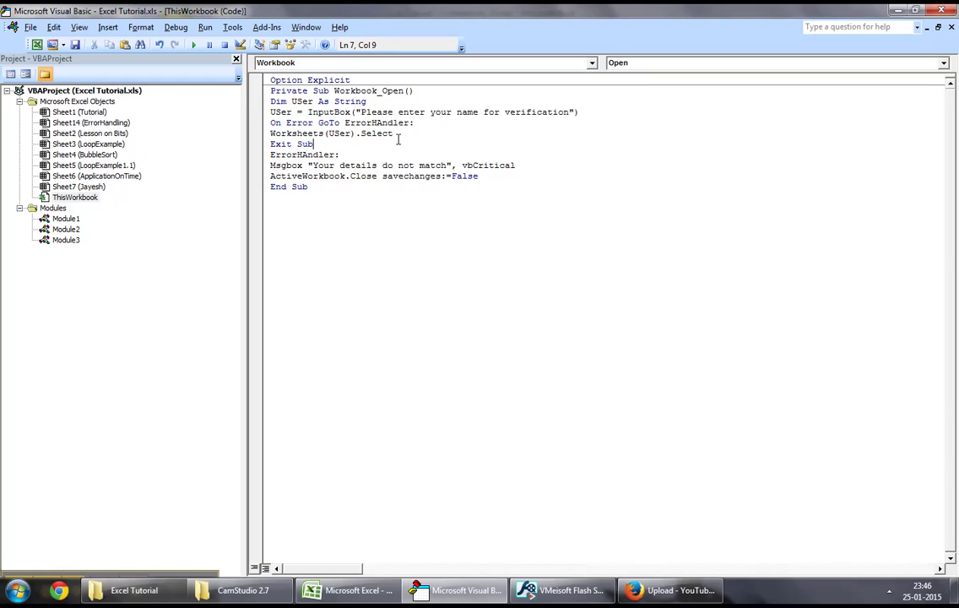
double_click(337, 132)
left_click(338, 122)
key("alt+Tab")
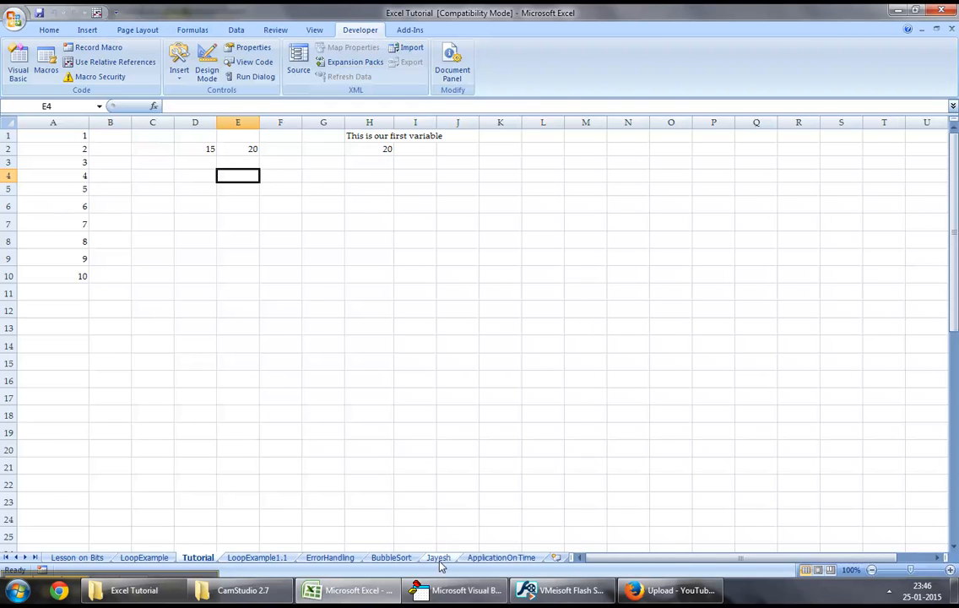
key("alt+Tab")
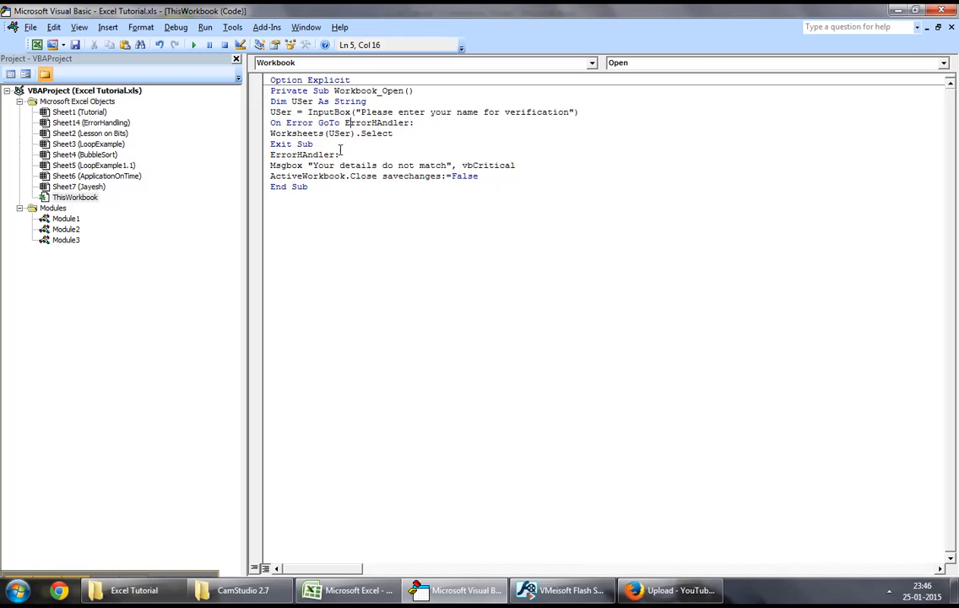
Step: Highlight the prompt, On Error and Worksheets lines in turn to explain the flow
left_click_drag(392, 133, 270, 122)
left_click(314, 143)
left_click_drag(393, 134, 271, 112)
left_click(472, 106)
left_click_drag(381, 123, 473, 110)
left_click(456, 122)
left_click_drag(413, 123, 271, 122)
left_click(394, 123)
left_click(326, 144)
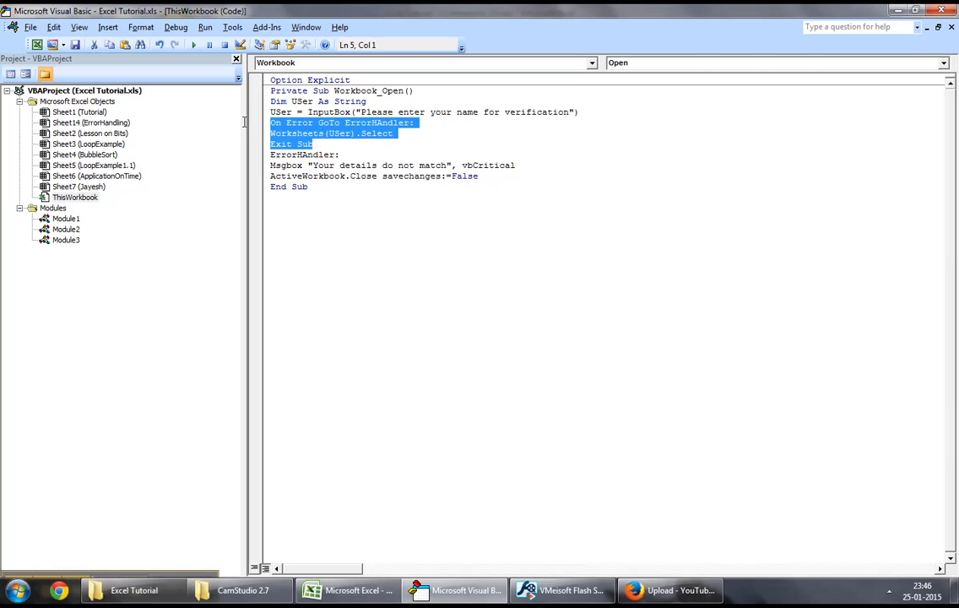
left_click(397, 123)
left_click_drag(416, 122, 352, 111)
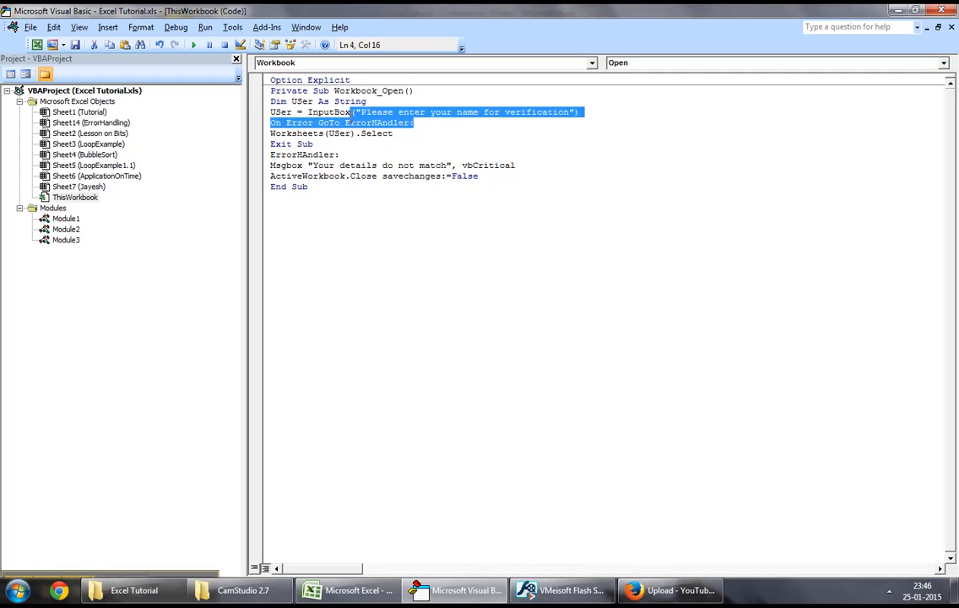
left_click(336, 133)
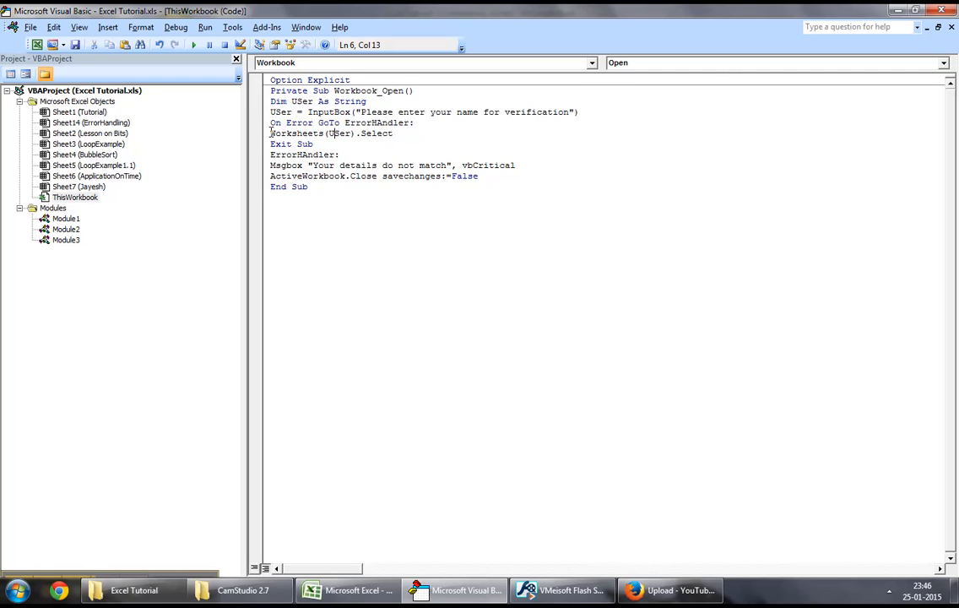
left_click_drag(271, 133, 304, 132)
left_click(336, 132)
left_click_drag(395, 133, 292, 143)
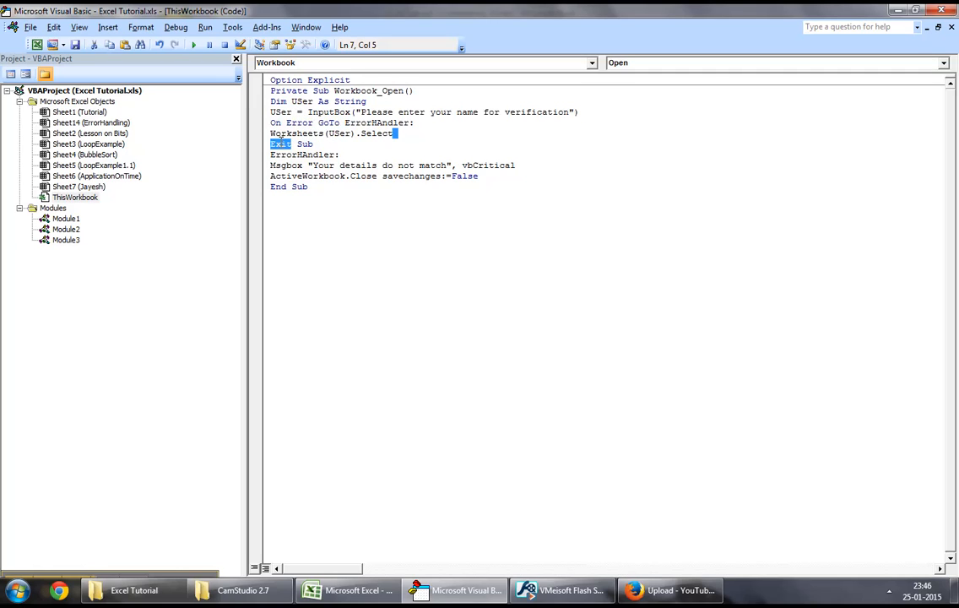
Step: Toggle breakpoints on the Worksheets and On Error lines, then remove them
left_click(297, 144)
left_click(255, 132)
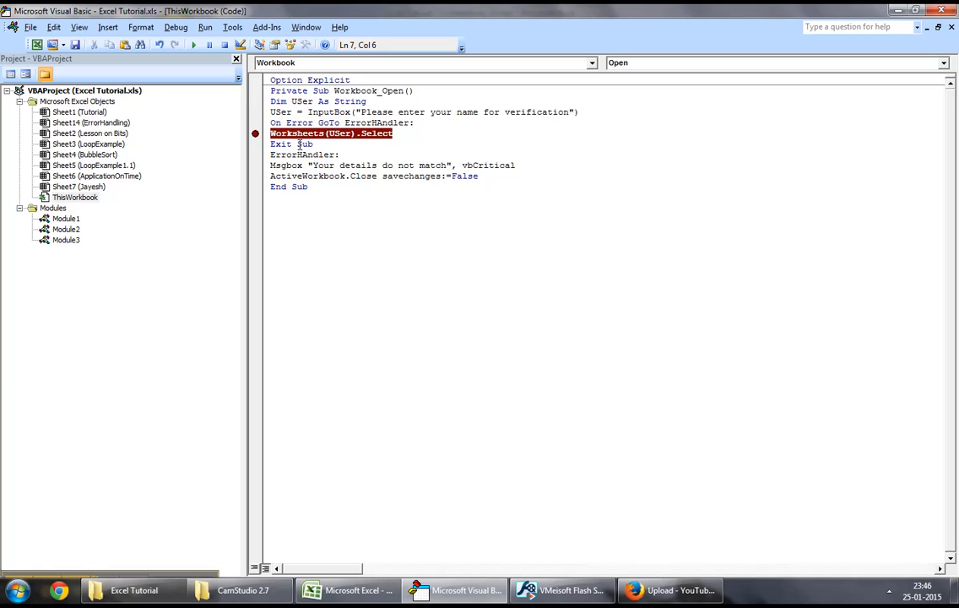
left_click(255, 133)
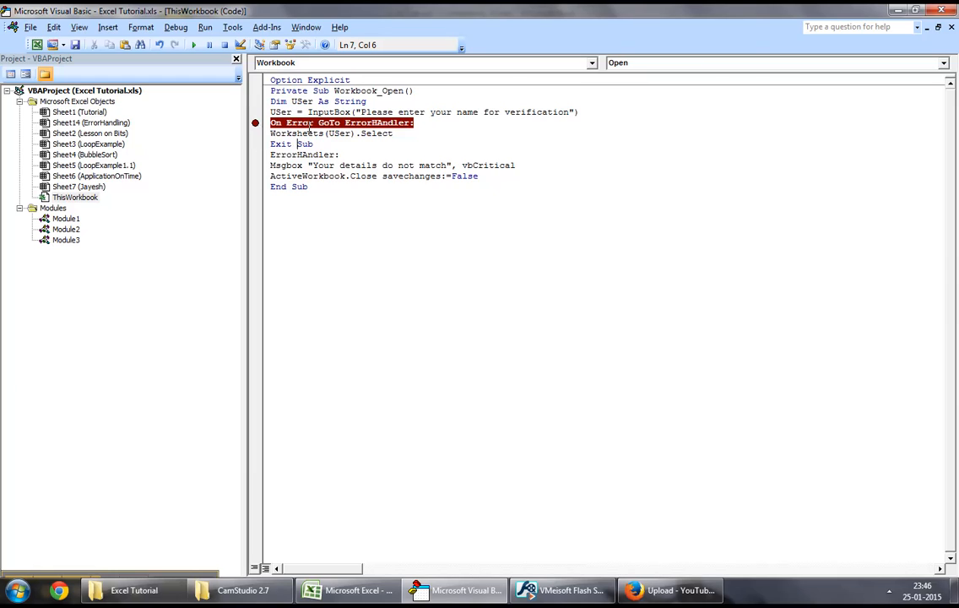
left_click(255, 122)
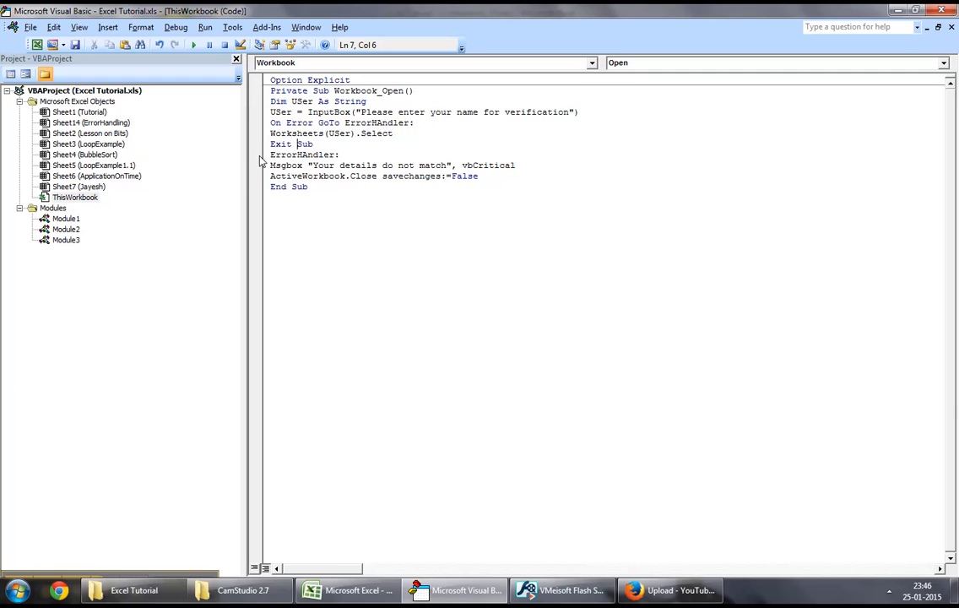
Step: Toggle and clear breakpoints on the Msgbox and Close lines, save past the Compatibility Checker, and close the editor
left_click_drag(262, 165, 261, 175)
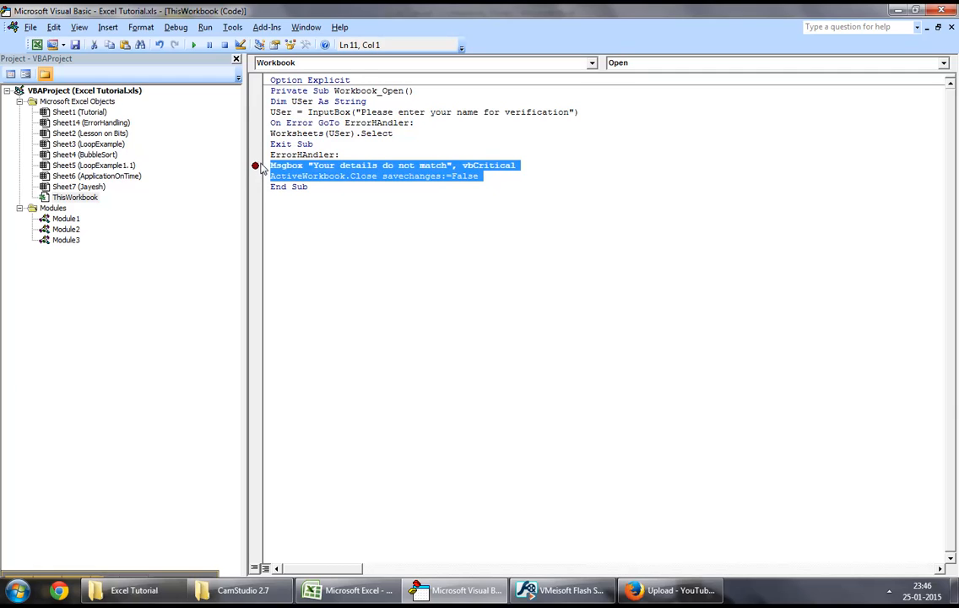
left_click(368, 164)
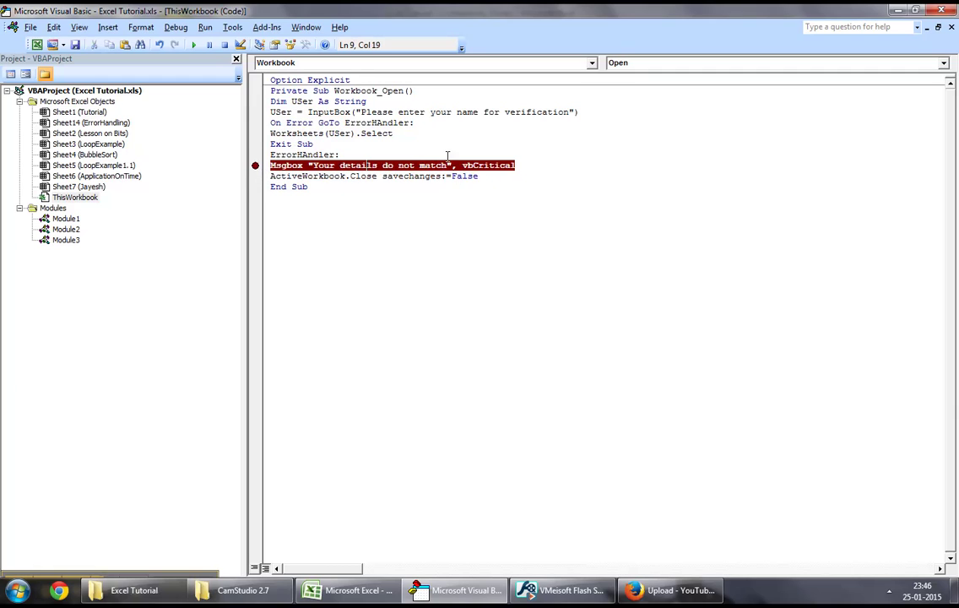
left_click_drag(255, 166, 255, 176)
left_click(255, 176)
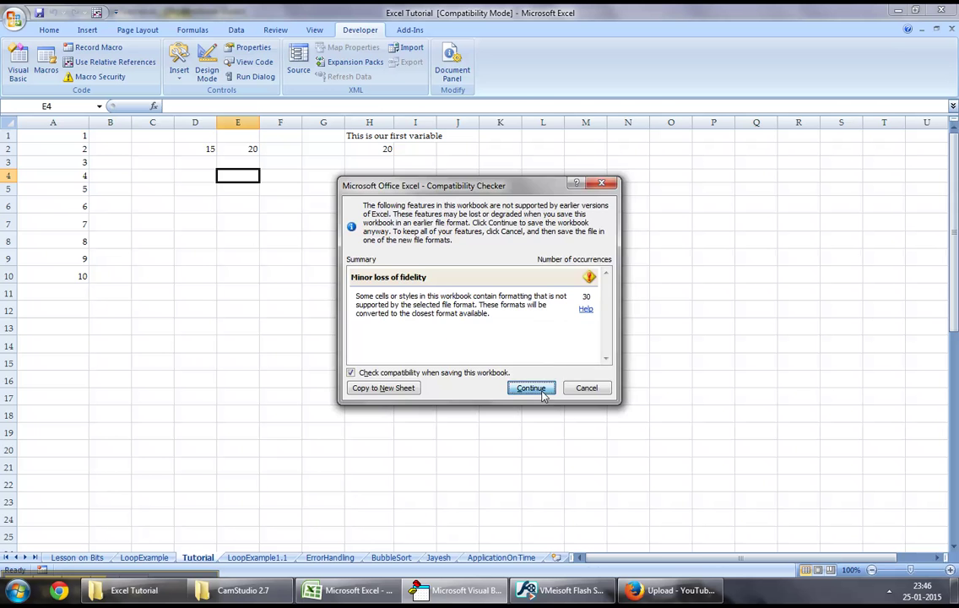
left_click(532, 388)
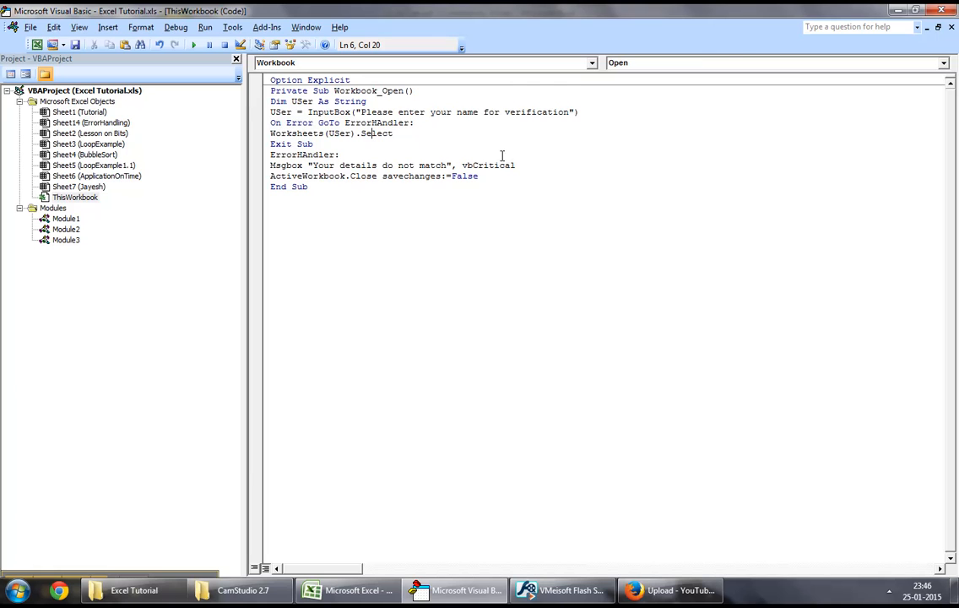
left_click(897, 10)
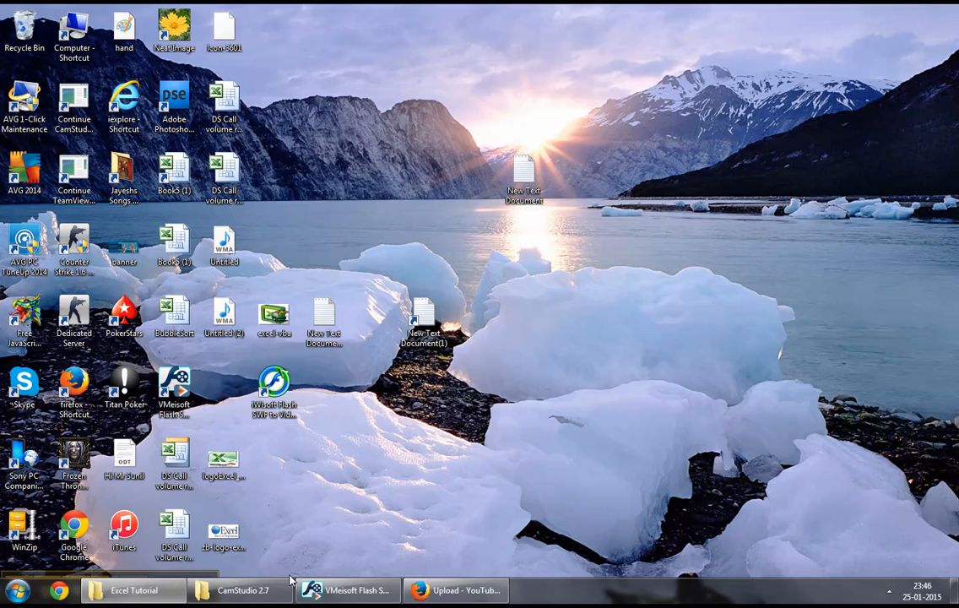
Step: Reopen the Excel Tutorial workbook from the Excel Tutorial folder
left_click(133, 590)
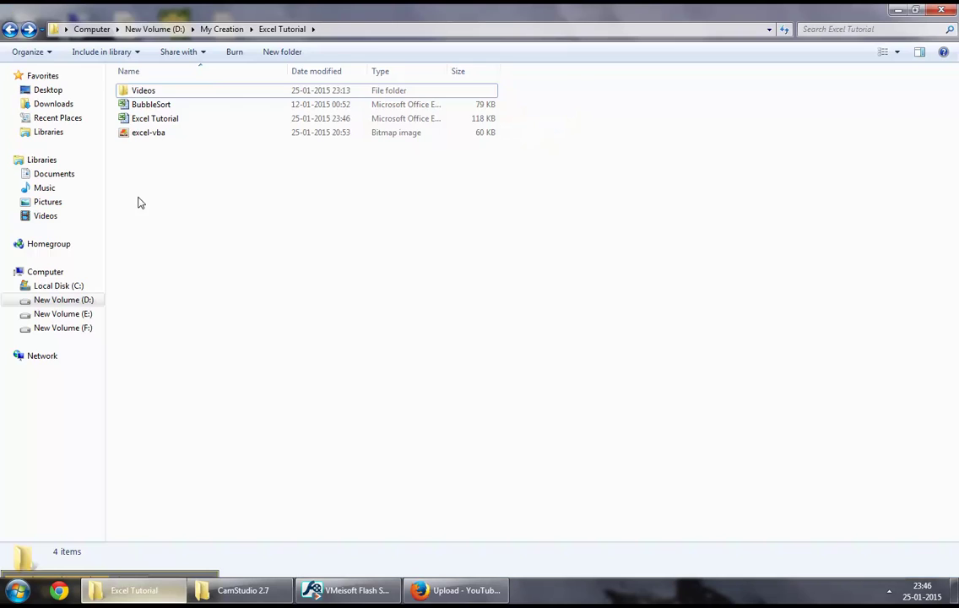
double_click(165, 121)
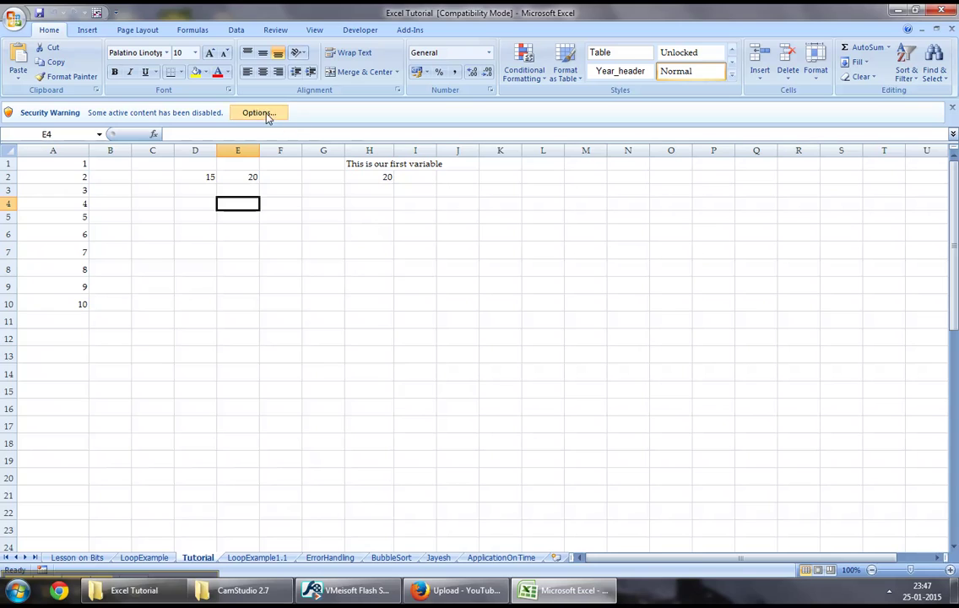
Step: Enable the workbook's macros and enter Jayesh so the Jayesh sheet opens
left_click(259, 112)
left_click(414, 325)
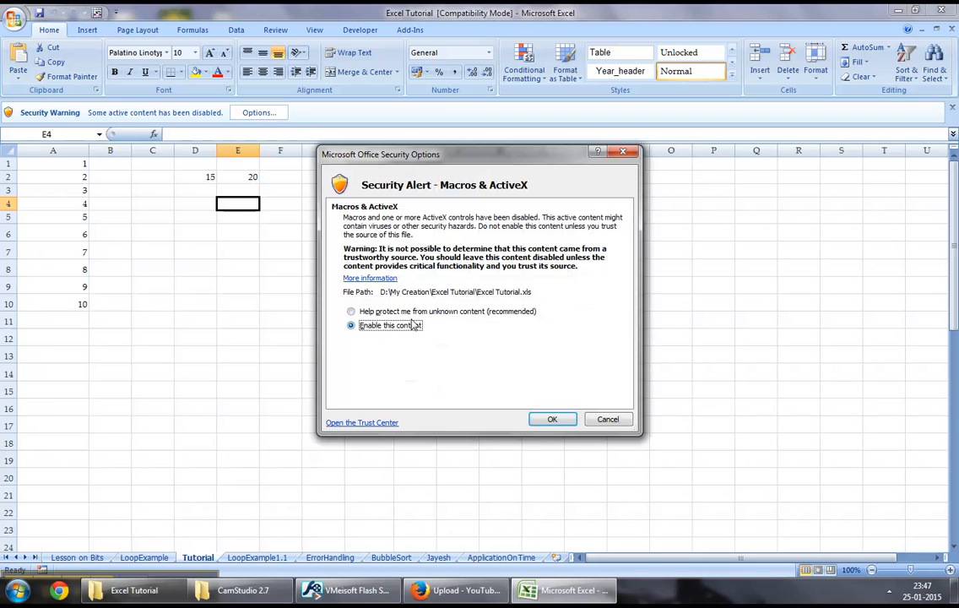
left_click(552, 419)
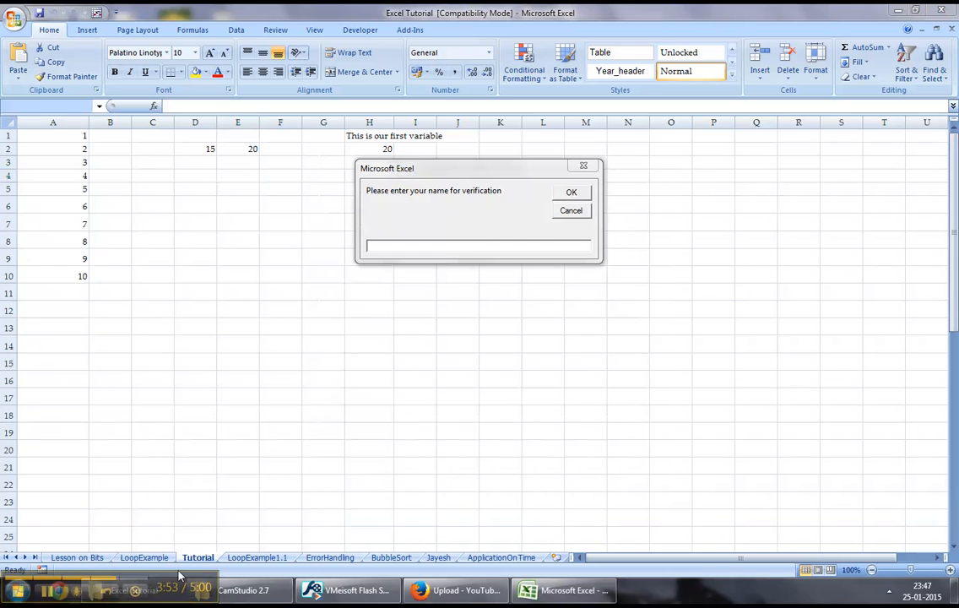
left_click(460, 179)
type("Jayesh")
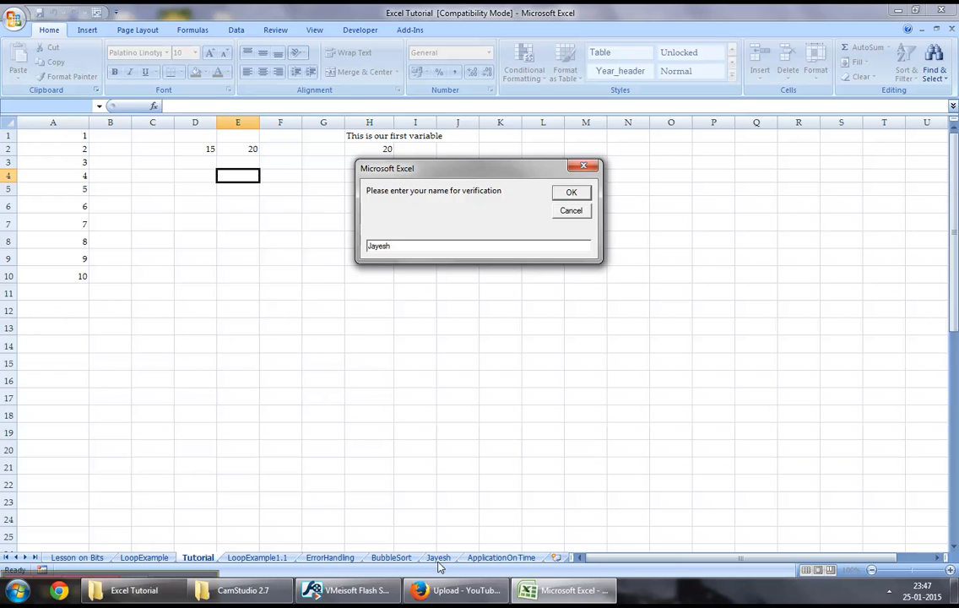
left_click(573, 193)
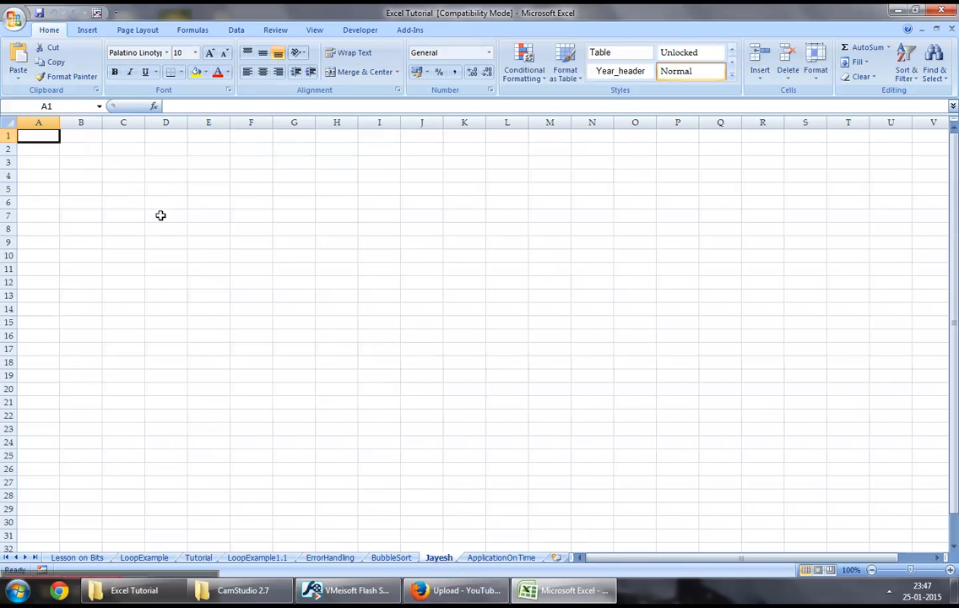
Step: Quit Excel, reopen the workbook and enable macros so the name prompt appears again
key("alt+F4")
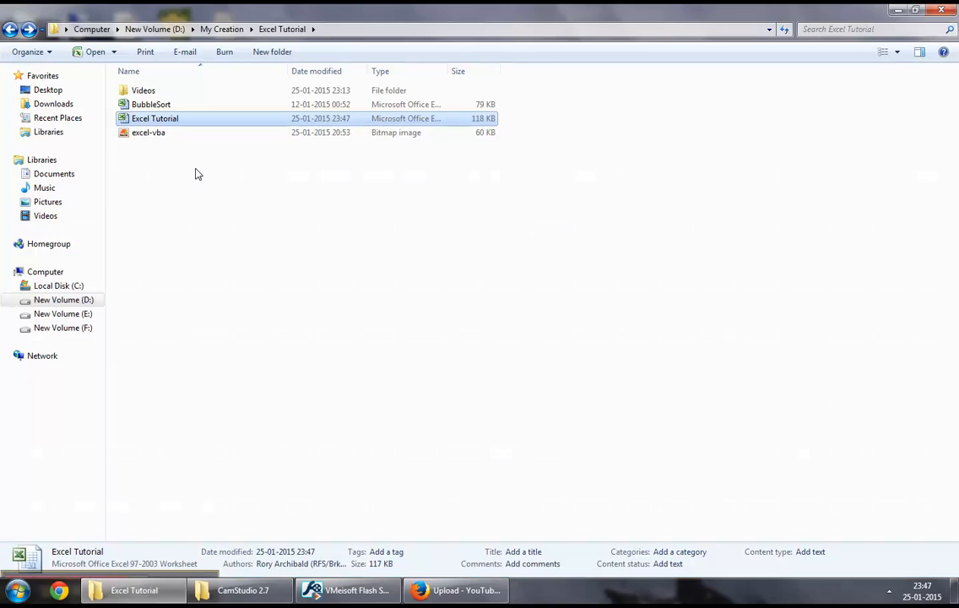
double_click(154, 118)
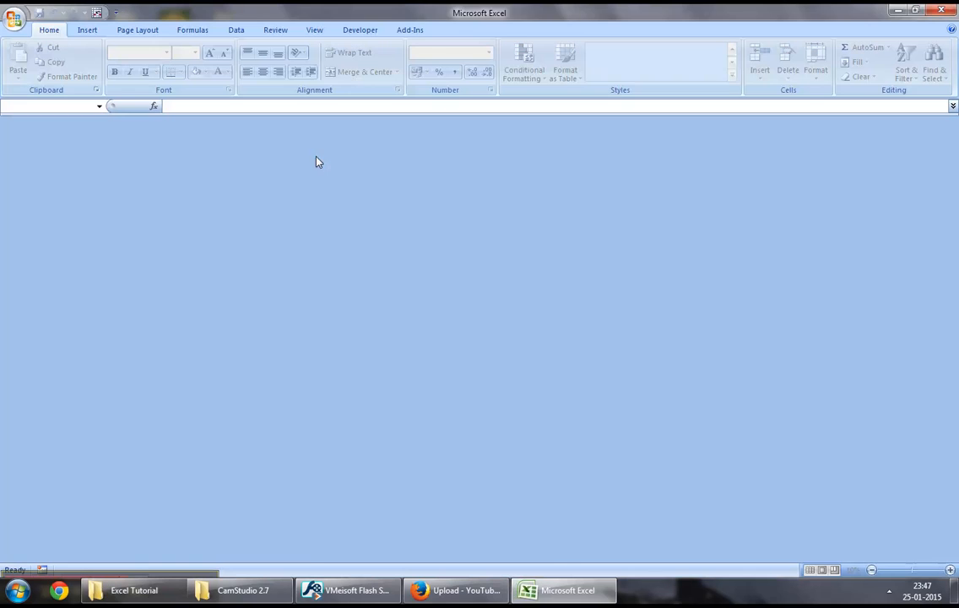
left_click(259, 112)
left_click(350, 325)
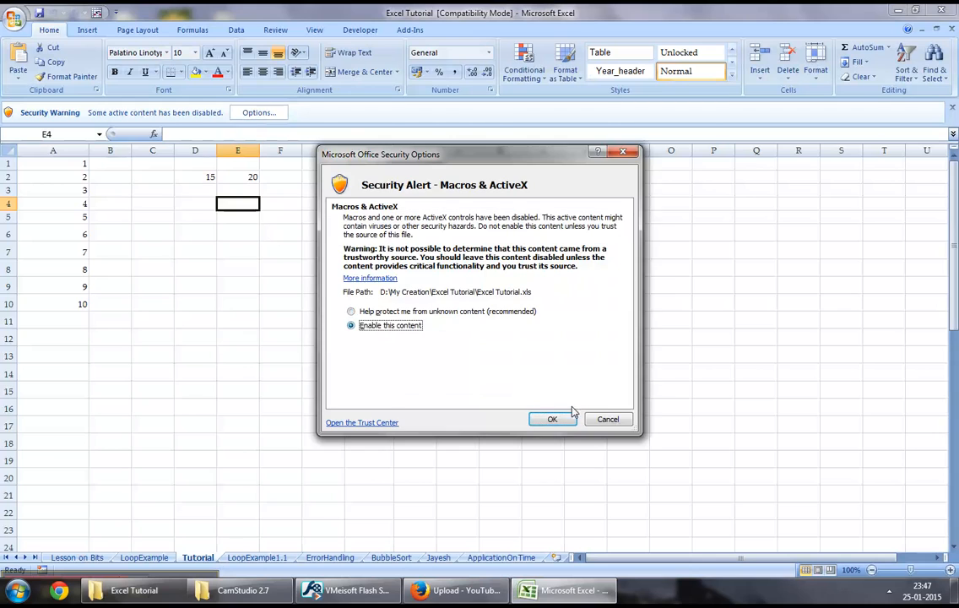
left_click(552, 419)
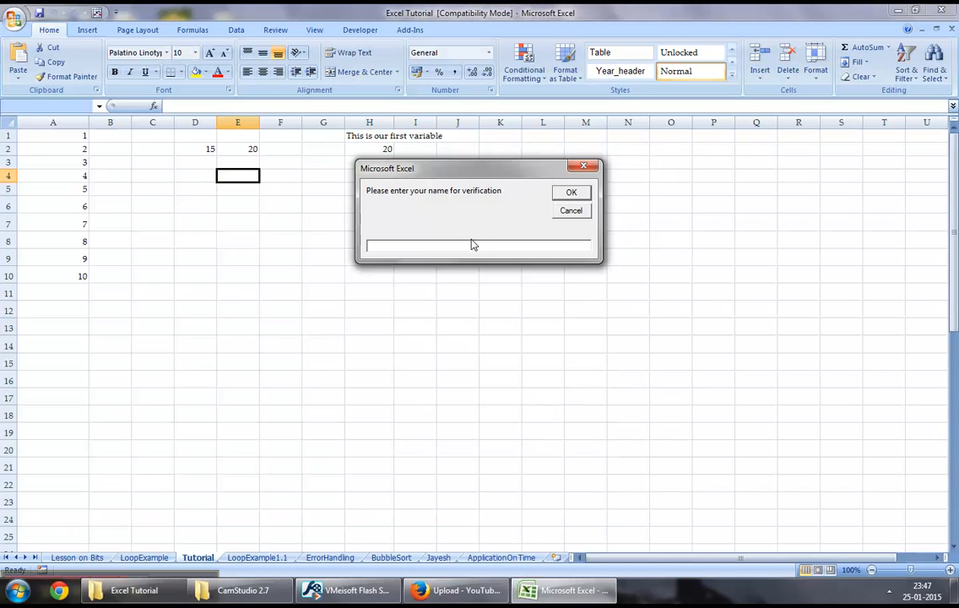
type("ASDF")
Step: Submit the non-matching name ASDF, dismiss the "Your details do not match" error, and return to the folder
double_click(429, 246)
left_click(407, 246)
left_click(570, 192)
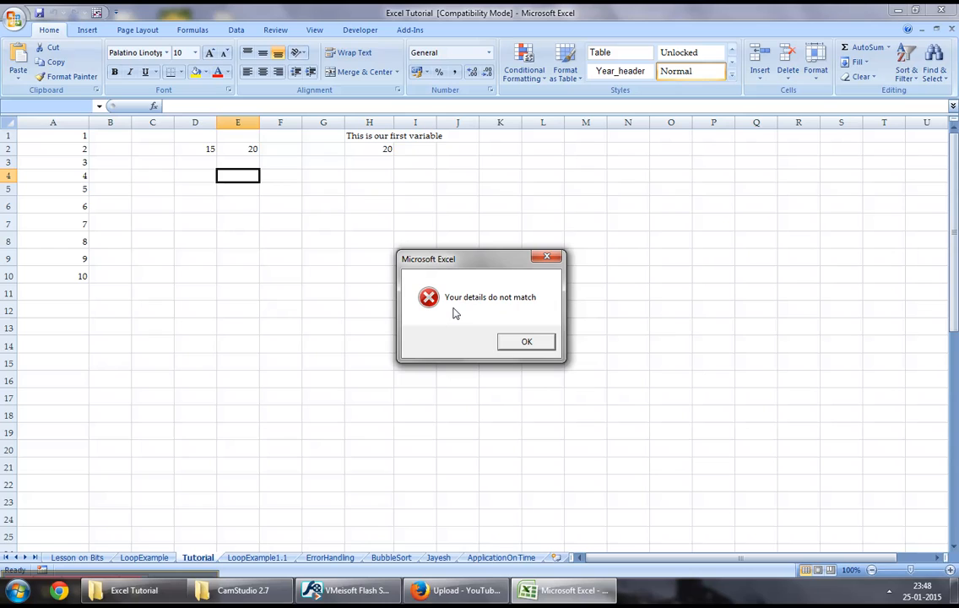
left_click(526, 341)
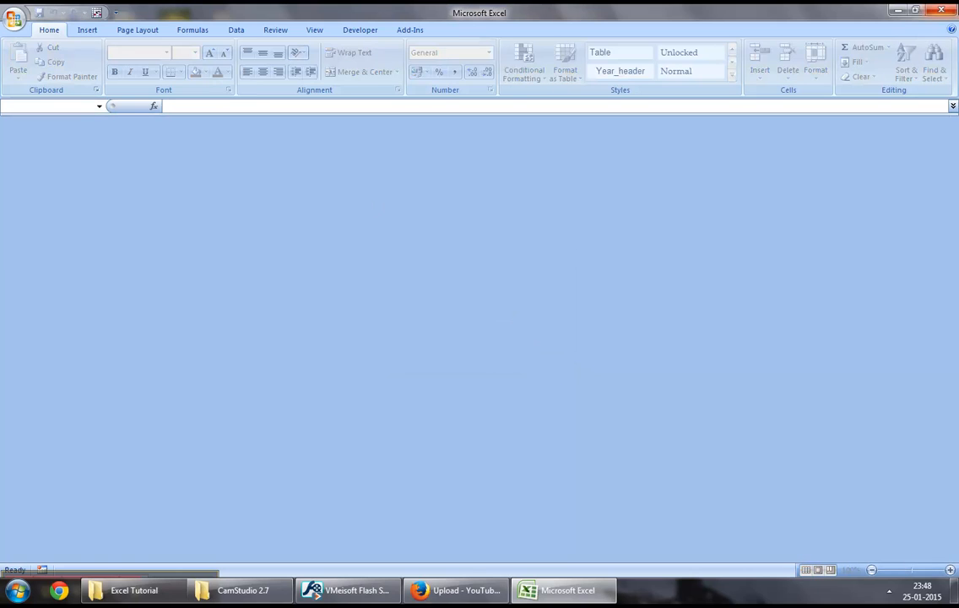
left_click(134, 590)
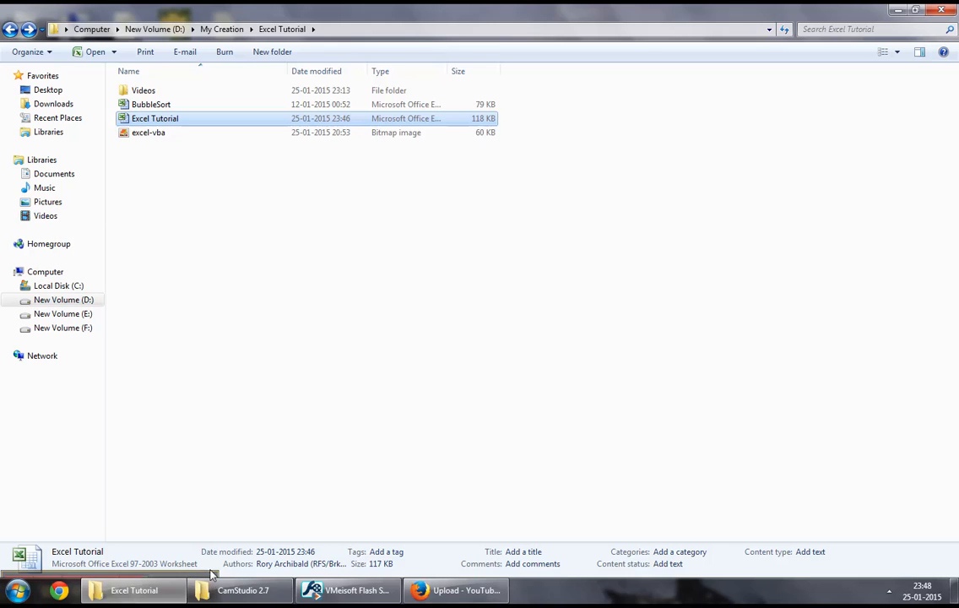